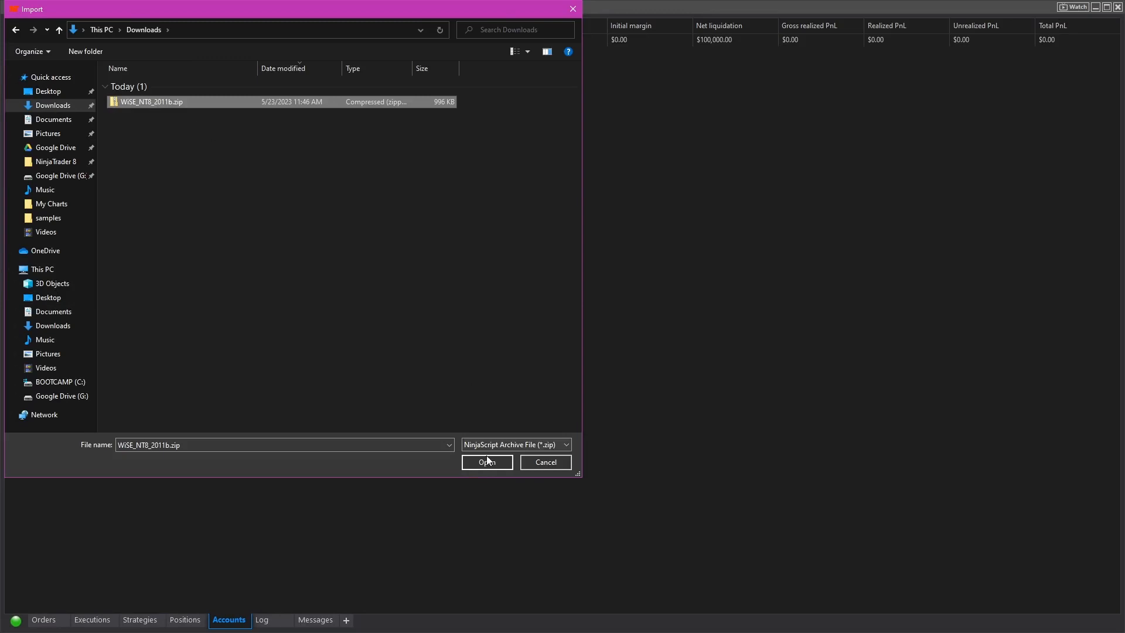
Import the NinjaScript archive WiSE_NT8_2011b.zip, replacing the existing Minimalist.xml template.
left_click(489, 462)
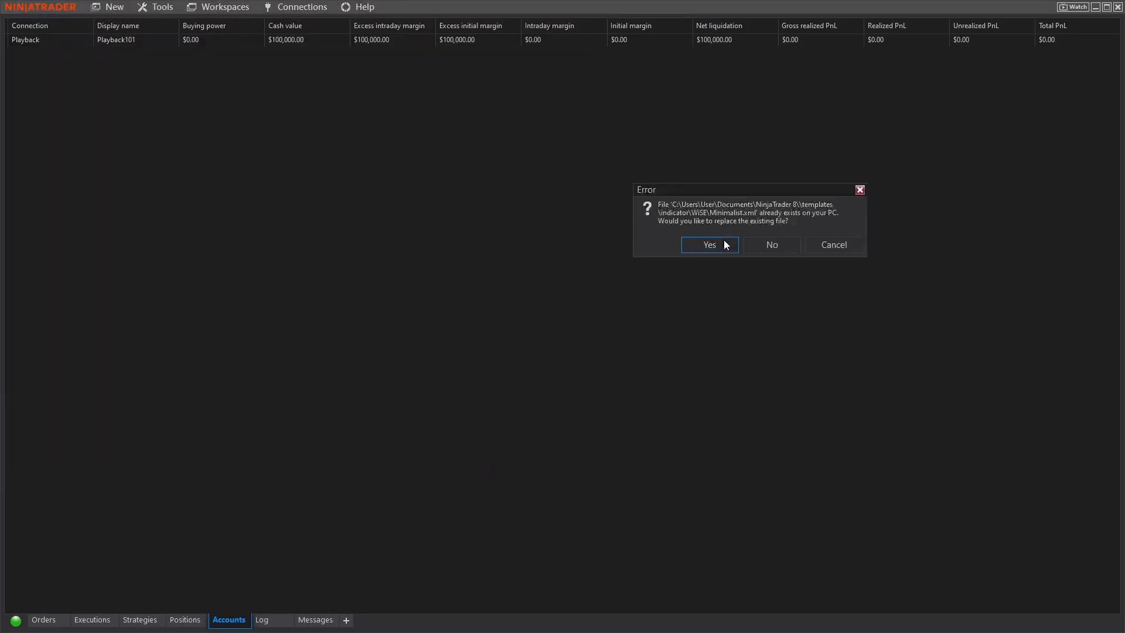
left_click(710, 245)
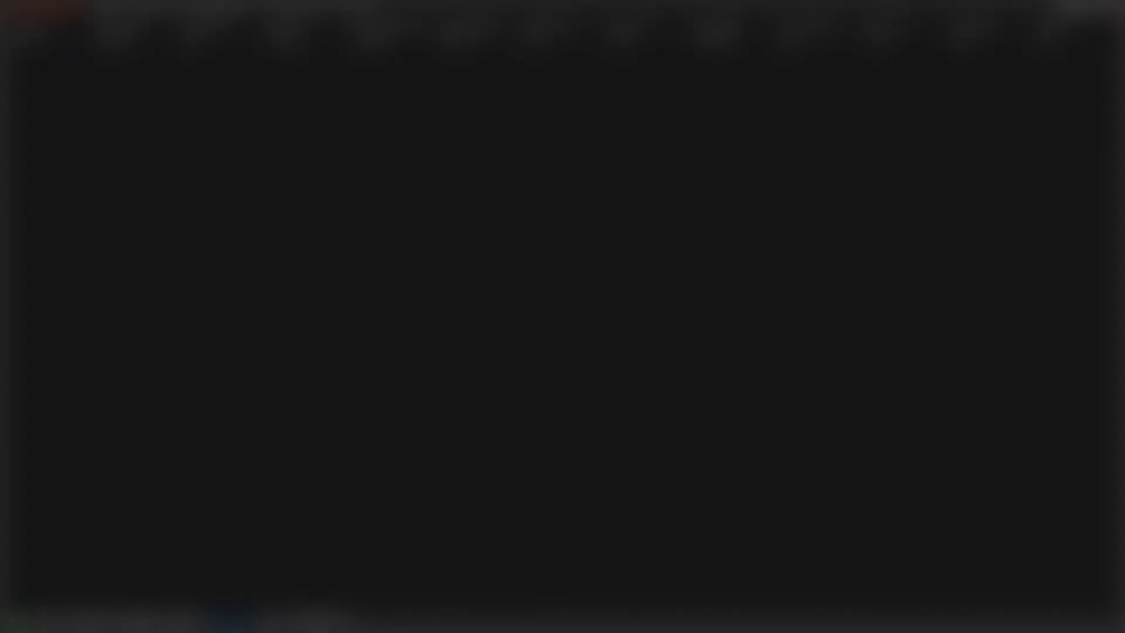
Create a new 1 Minute chart for the ES 06-23 instrument.
left_click(114, 13)
left_click(118, 104)
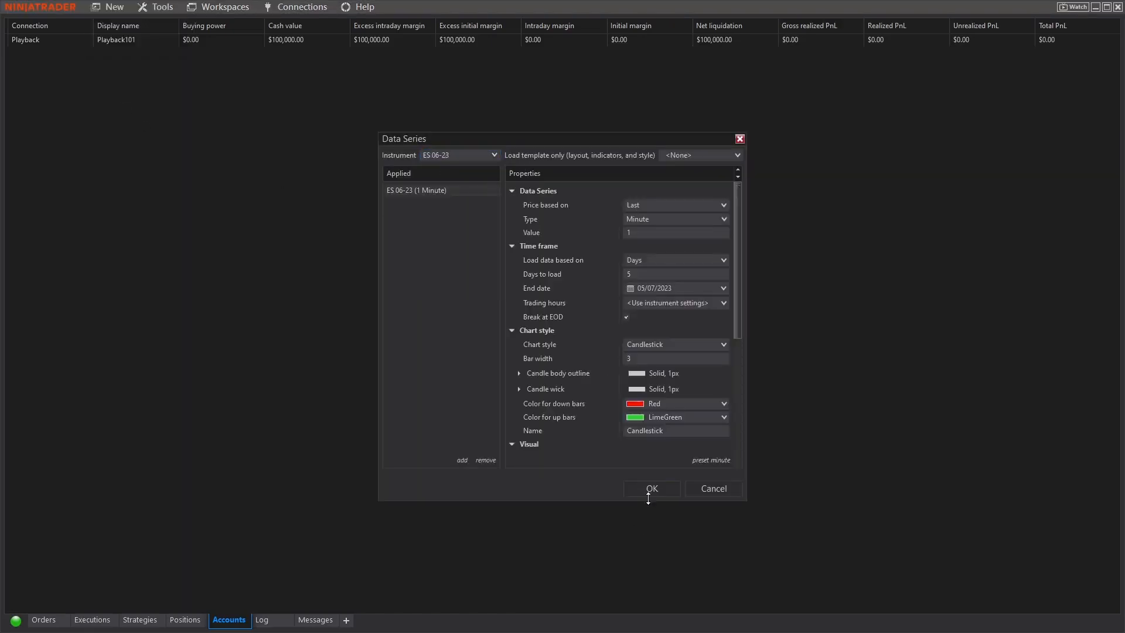
left_click(652, 488)
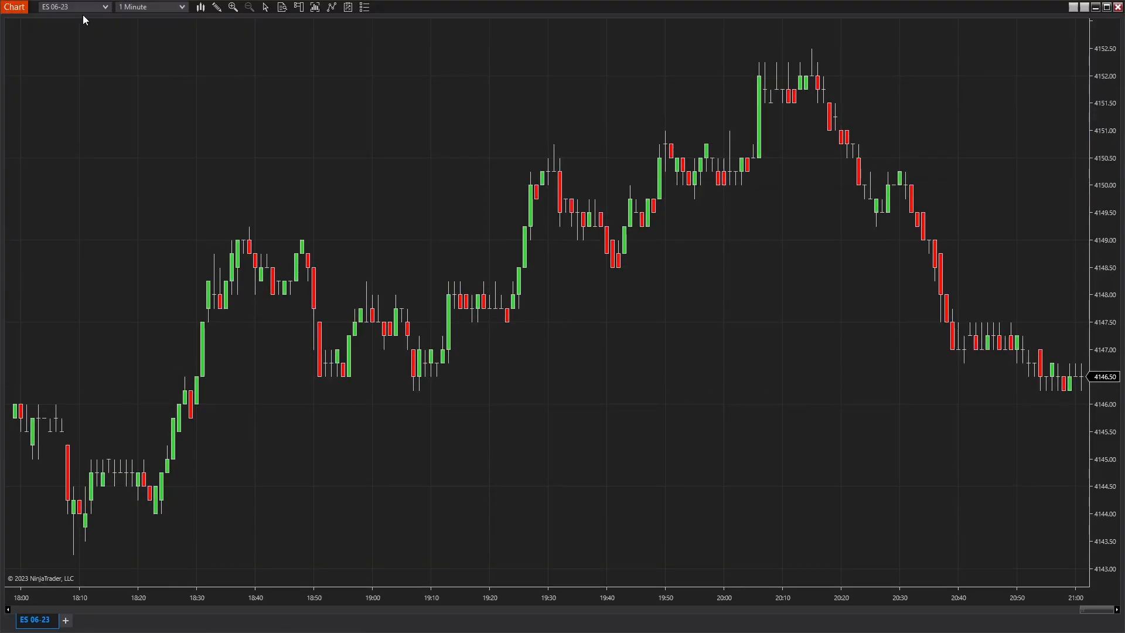
Add the WiSE indicator from the Wizdough folder to the ES 06-23 chart's configured indicators.
right_click(576, 440)
left_click(623, 192)
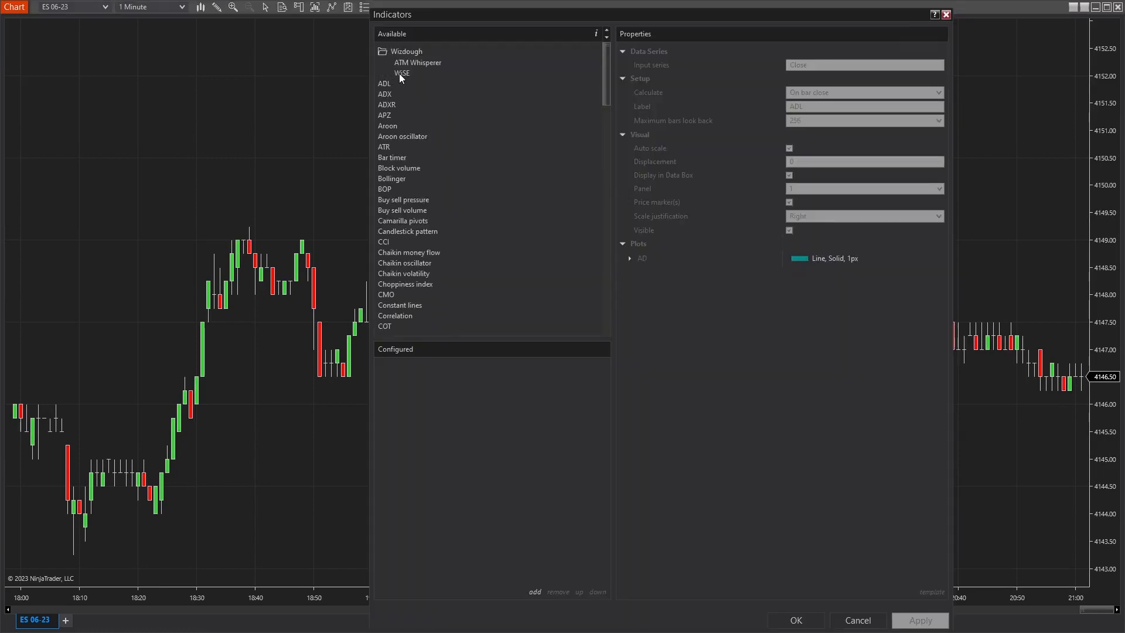
left_click(400, 74)
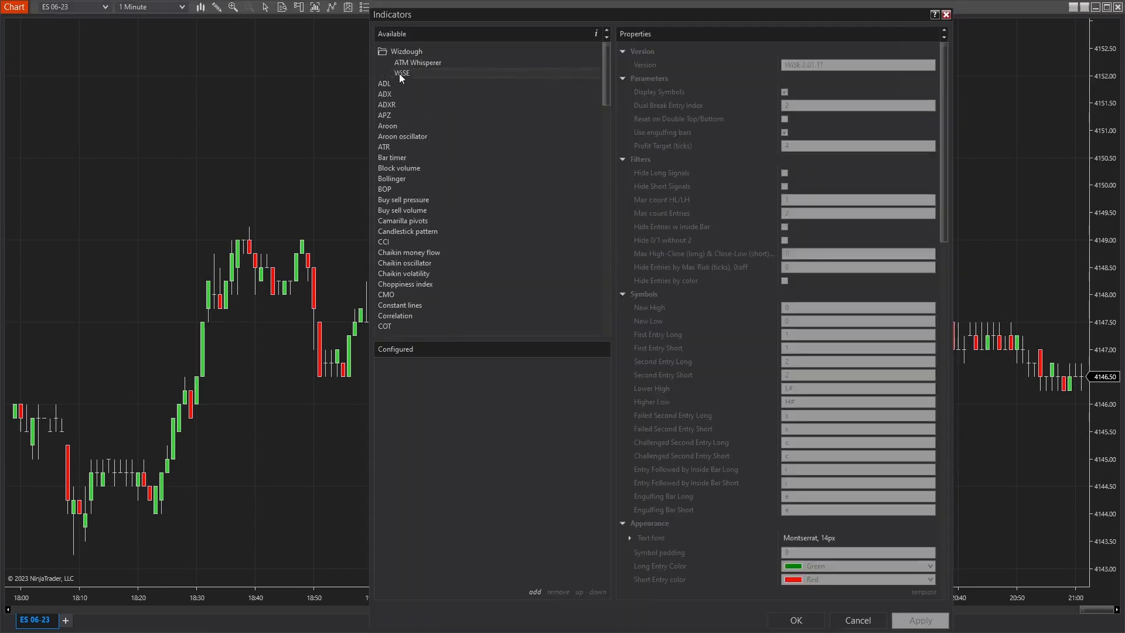
left_click(535, 592)
Load the "Reduced noize; PT4" template for the WiSE indicator and apply it to the chart.
left_click(925, 592)
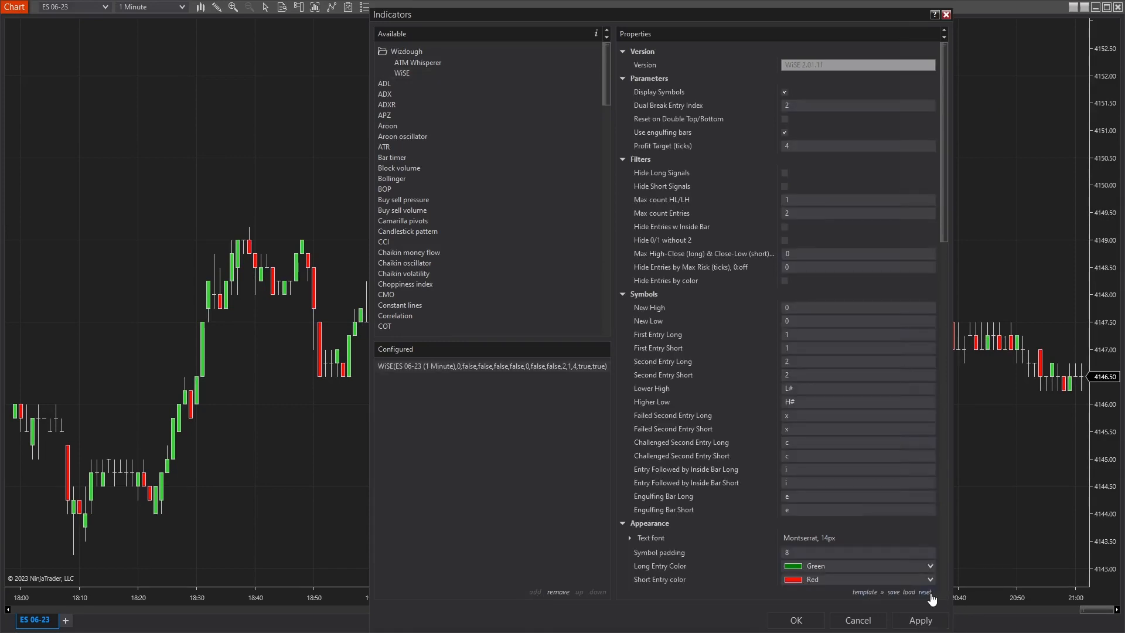
left_click(865, 592)
left_click(571, 289)
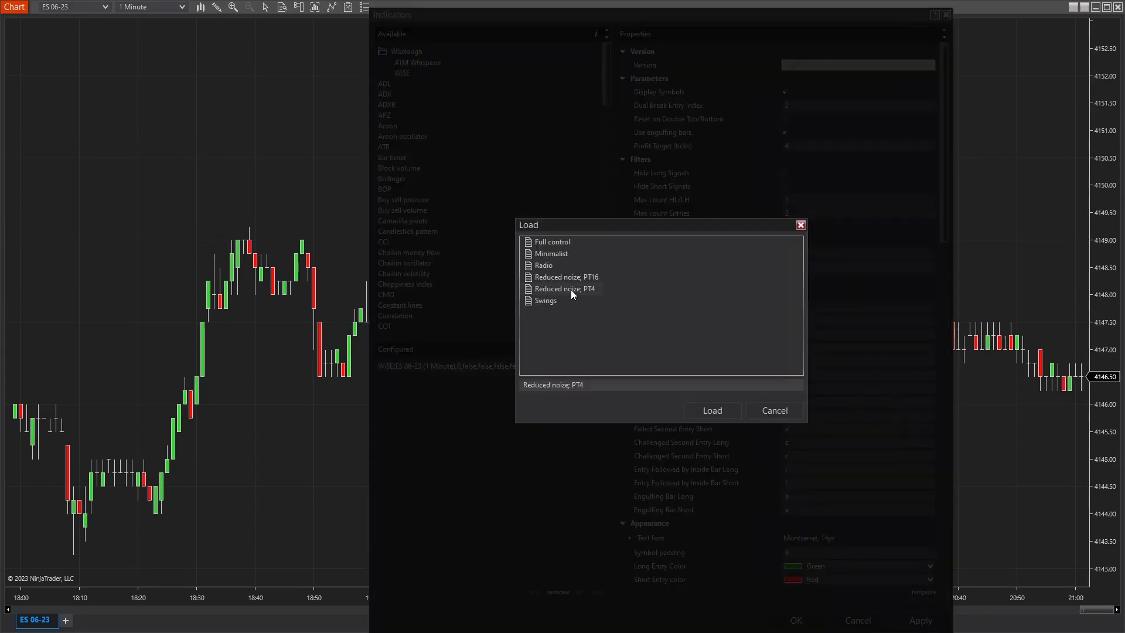
left_click(698, 414)
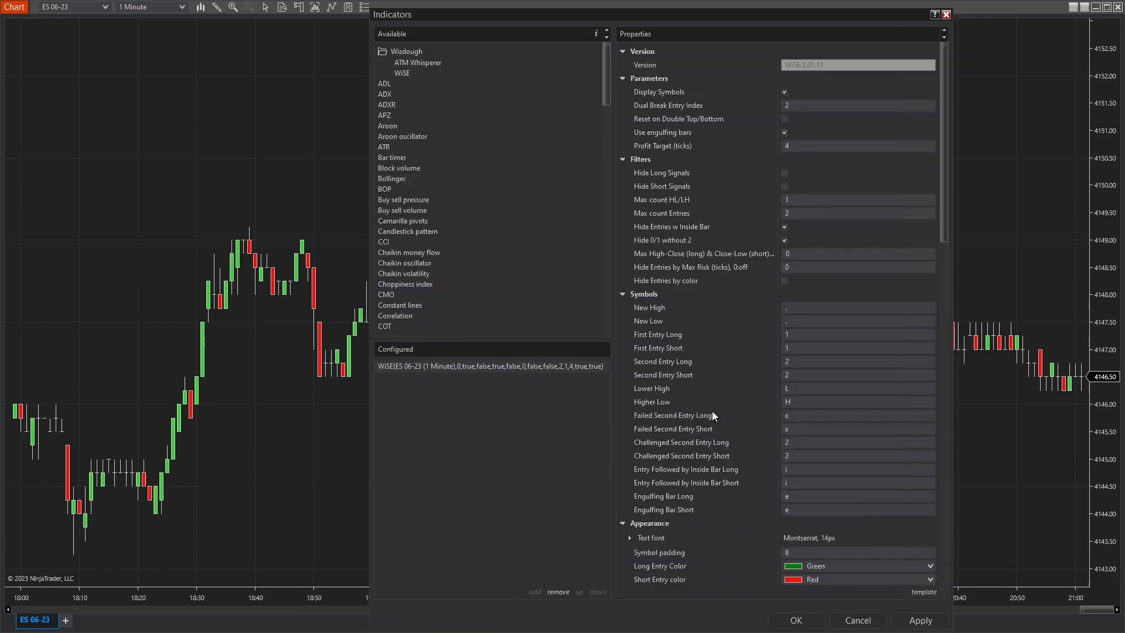
left_click(920, 620)
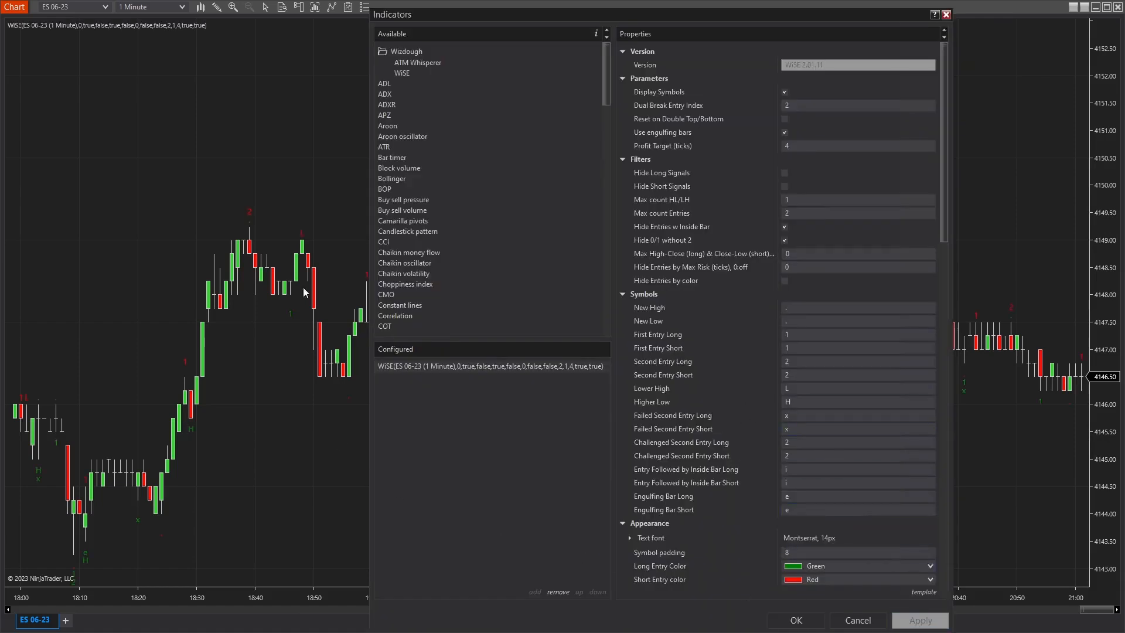
left_click(797, 622)
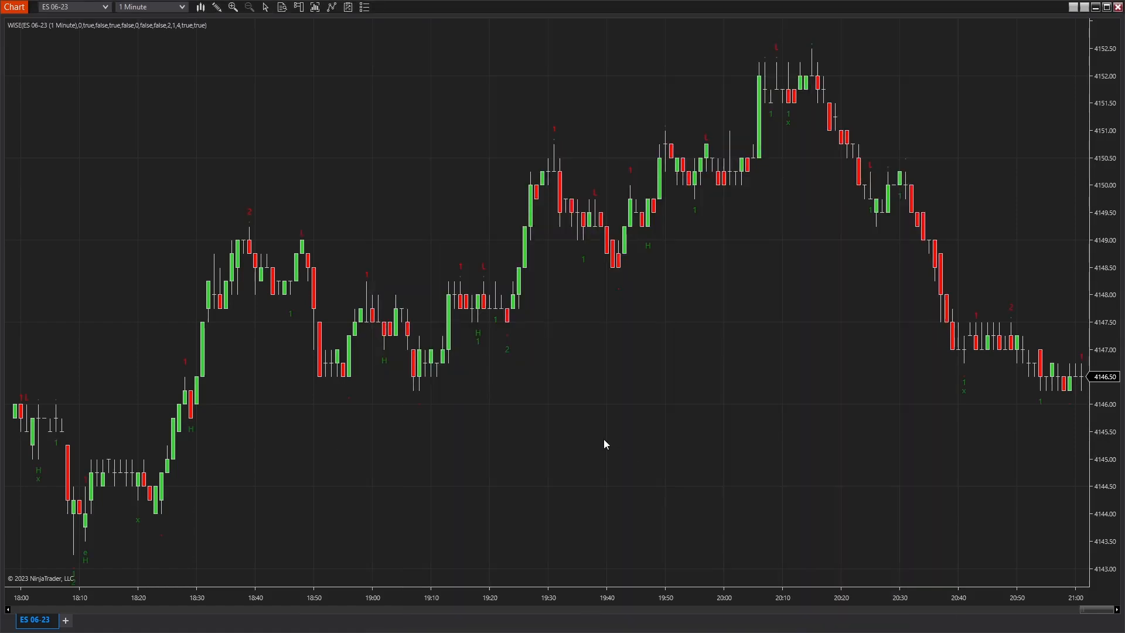
Change the ES 06-23 chart's interval to 2000 Tick.
type("2000")
key("Return")
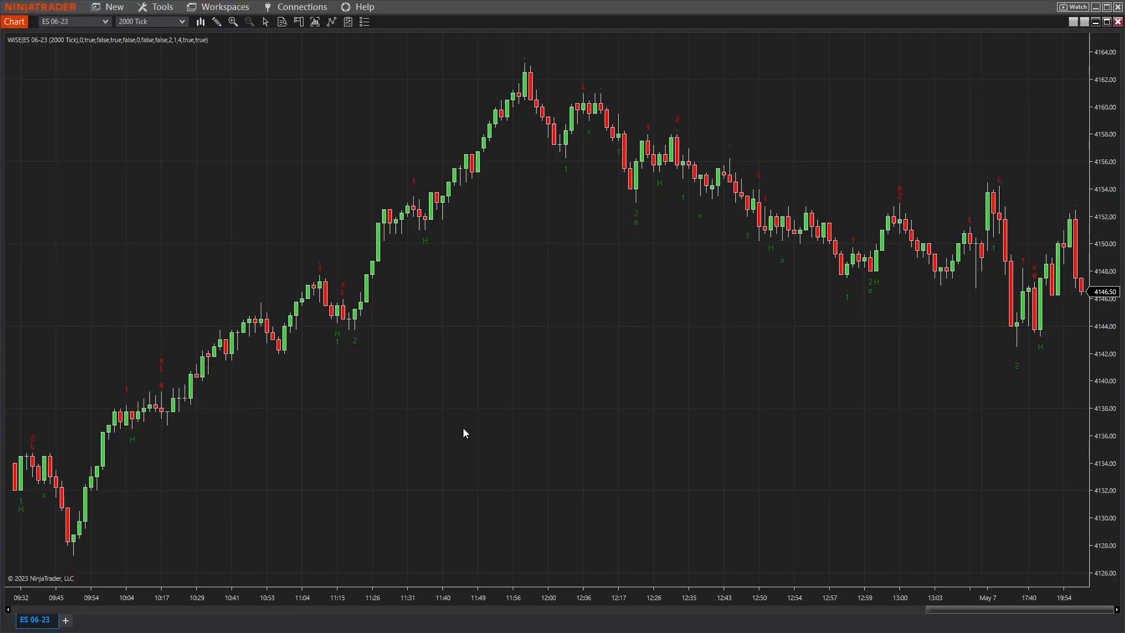
Open the chart's indicator settings and move the dialog so the price bars stay in view.
right_click(464, 428)
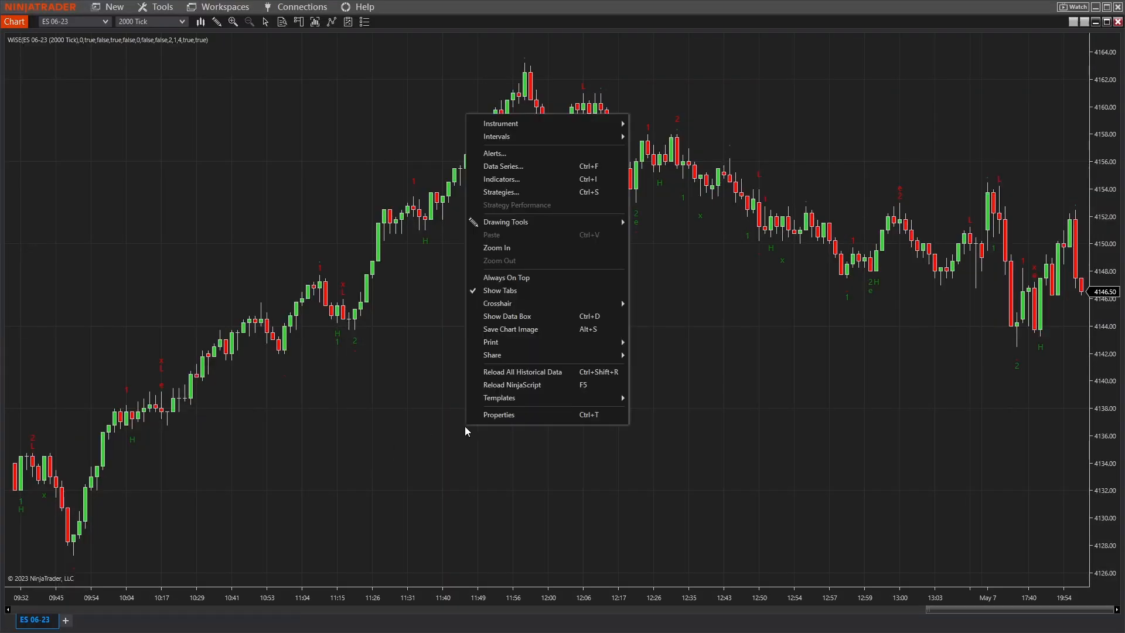
left_click(531, 180)
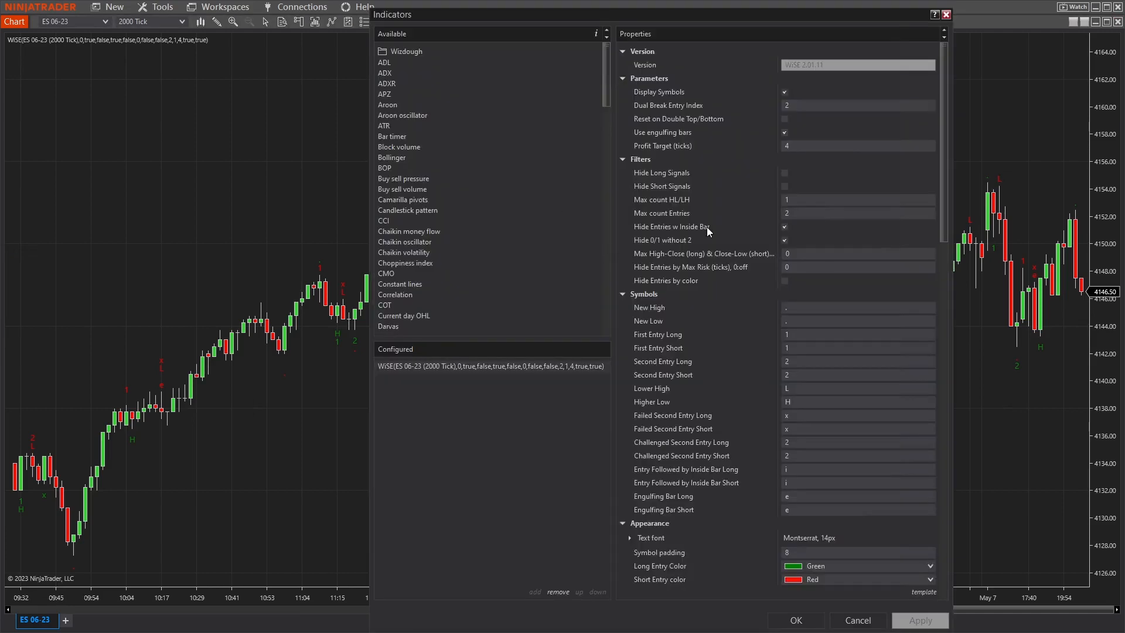
left_click_drag(849, 14, 1018, 13)
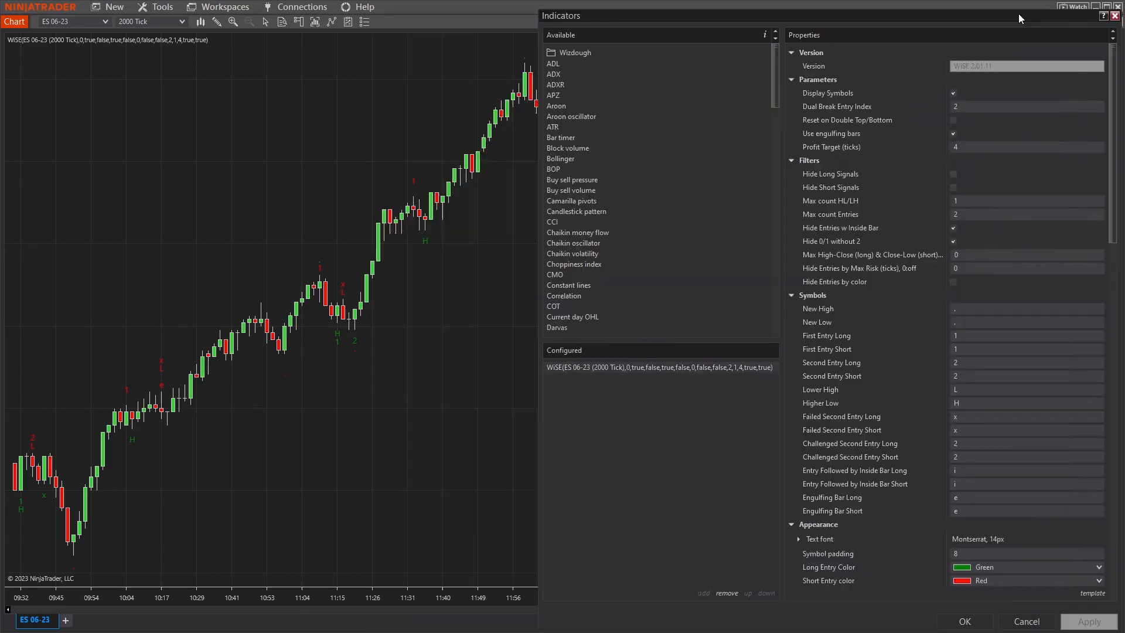
Apply the WiSE indicator with Display Symbols off, and turn Display Symbols back on.
left_click(953, 92)
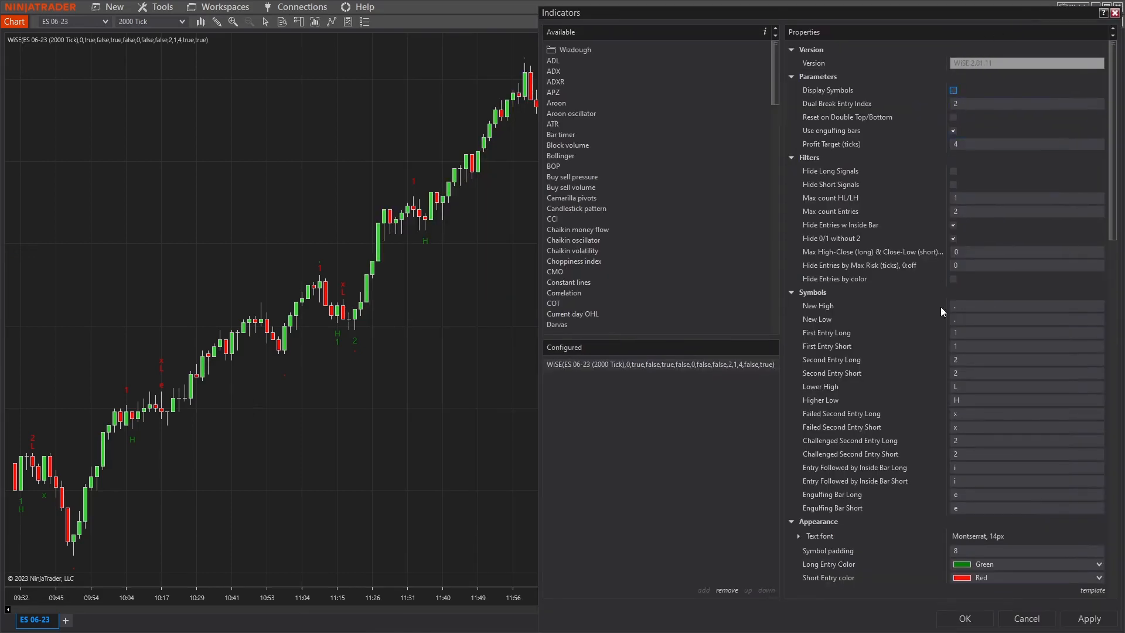
left_click(1087, 624)
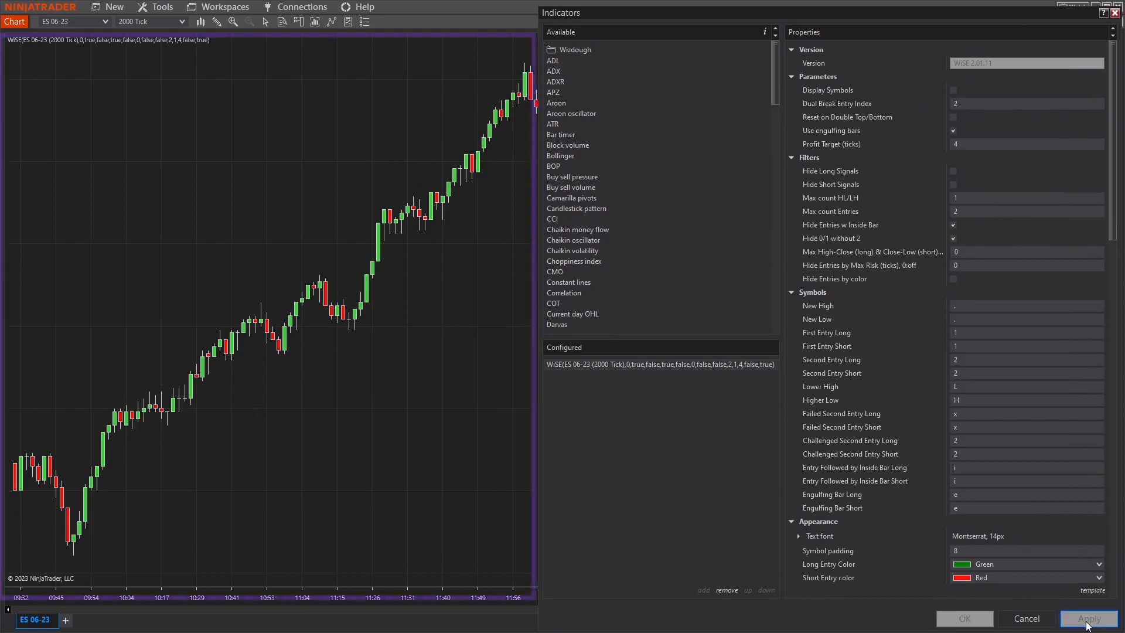
left_click(954, 92)
left_click(1087, 620)
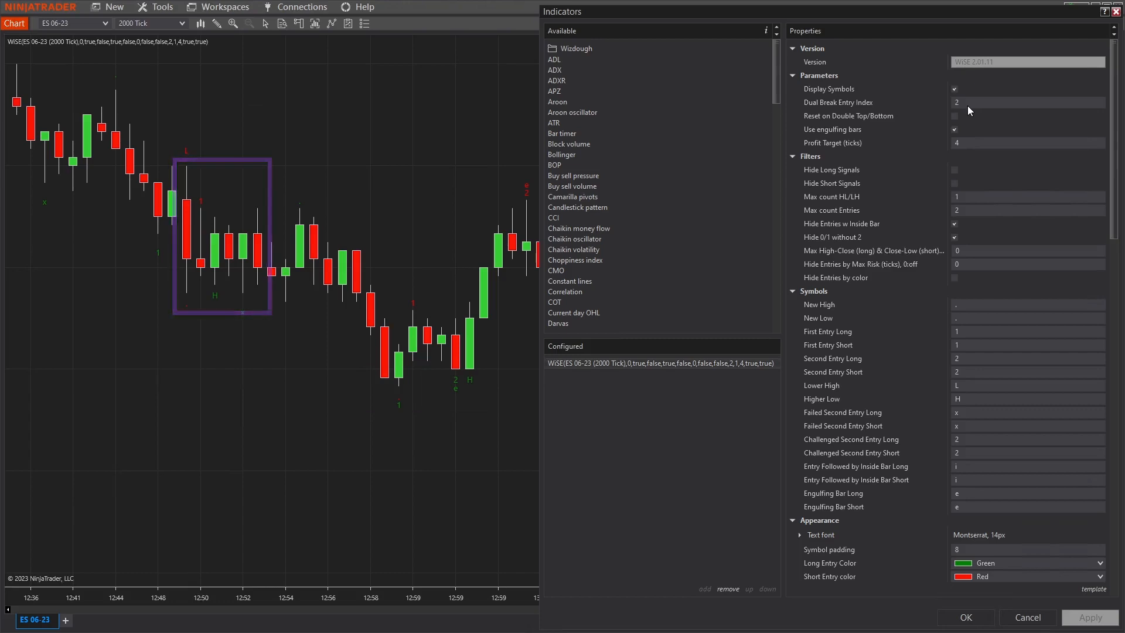
Set the WiSE indicator's Dual Break Entry Index to 1 and apply it to the chart.
left_click(970, 103)
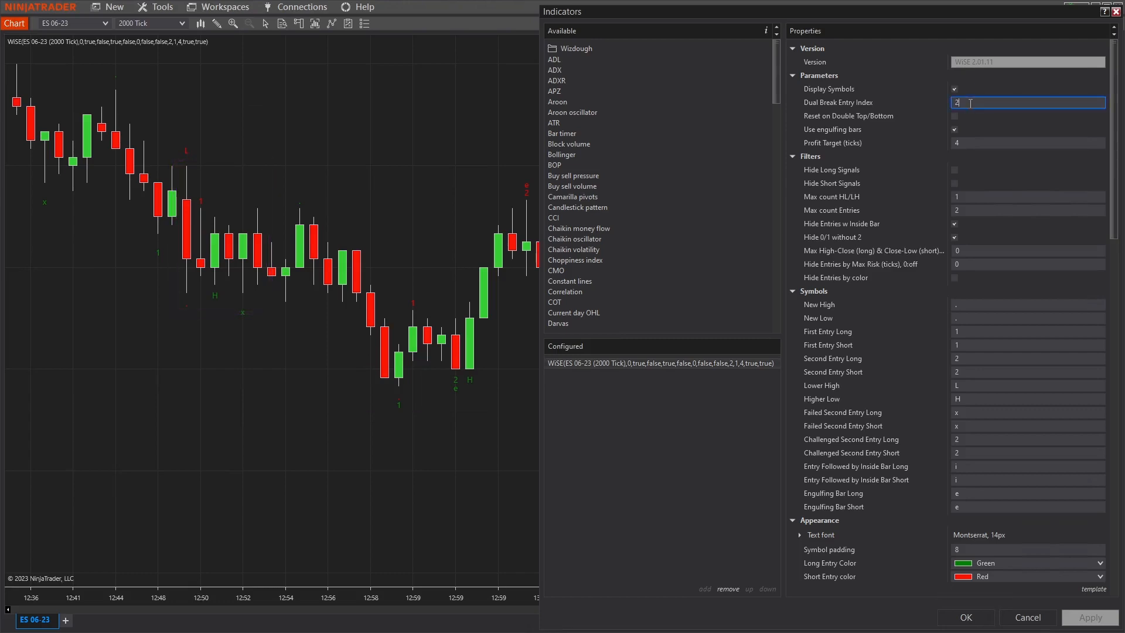
key("BackSpace")
type("1")
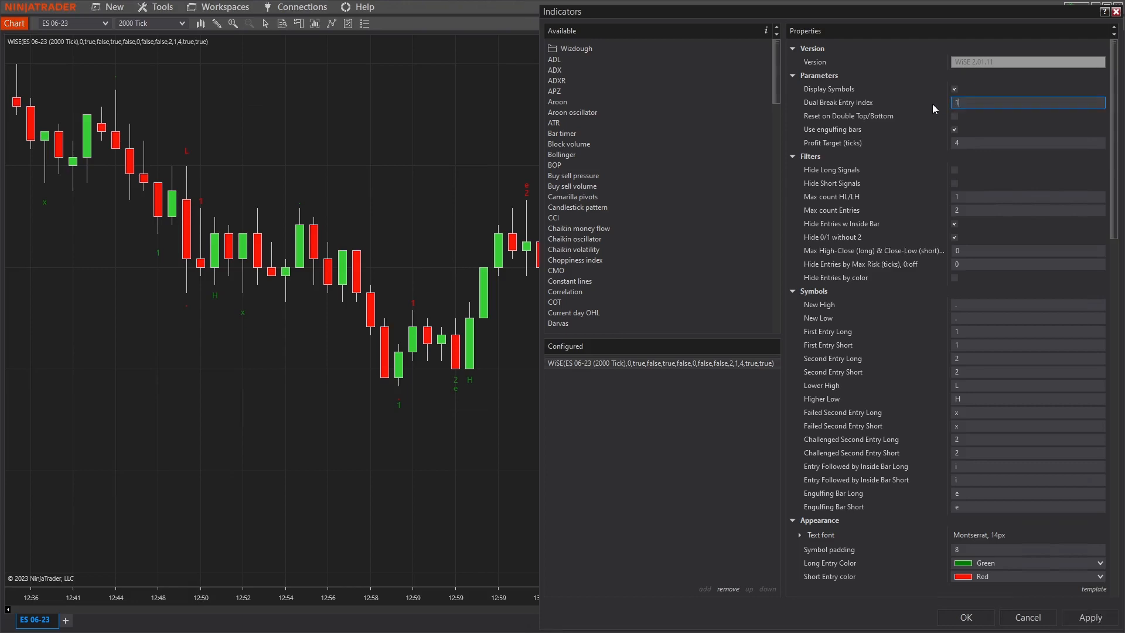
left_click(1088, 622)
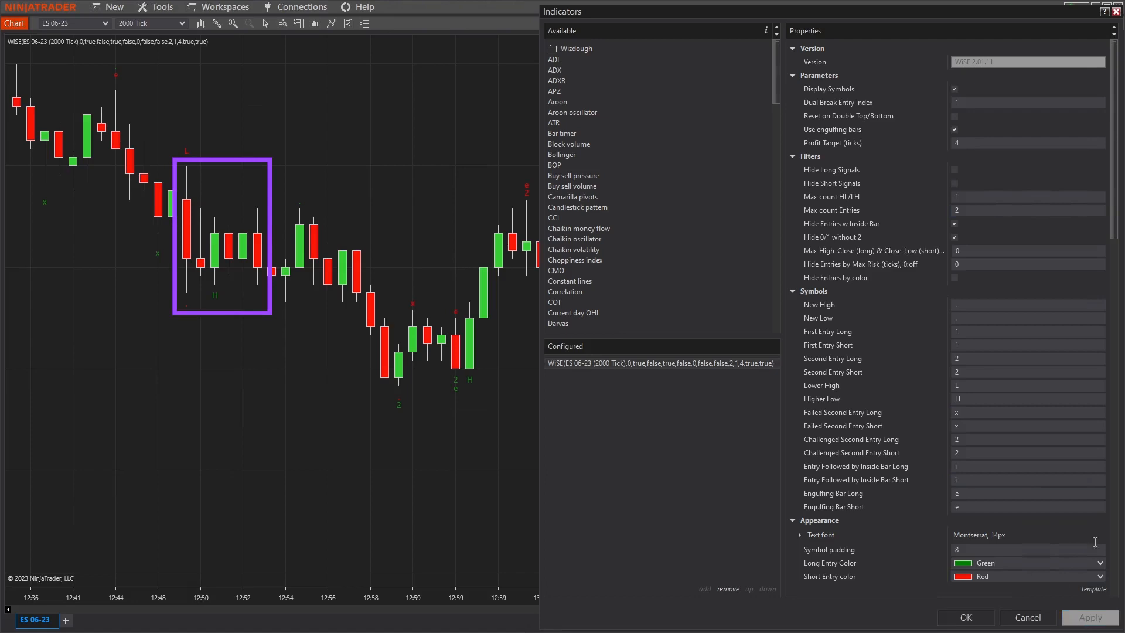
left_click(994, 103)
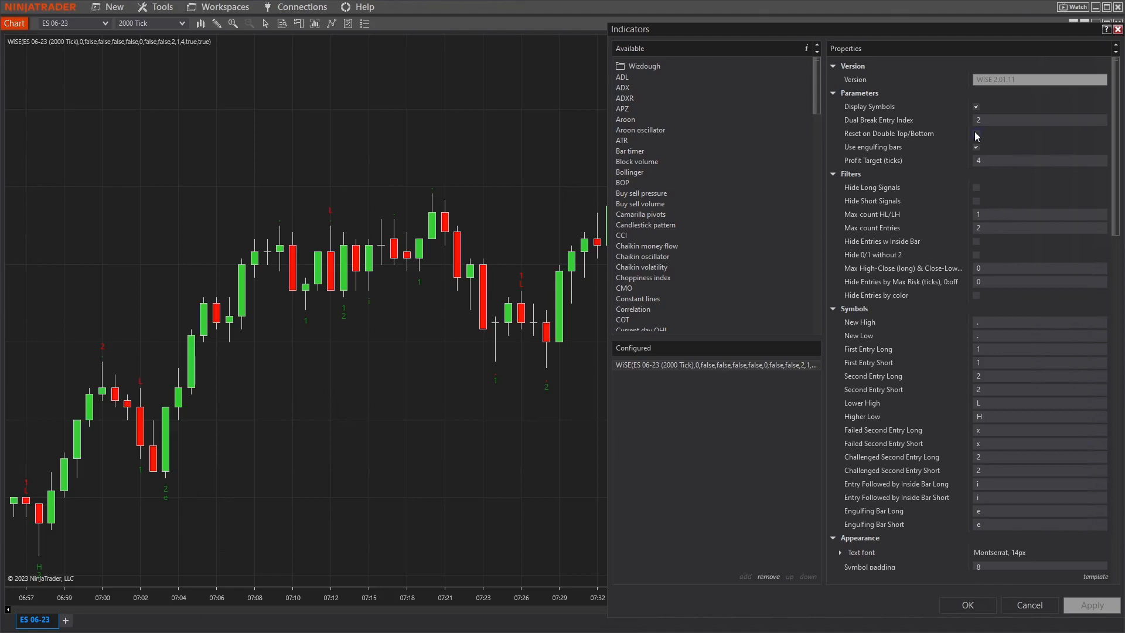
Apply WiSE with Reset on Double Top/Bottom enabled, and disable that option again.
left_click(977, 134)
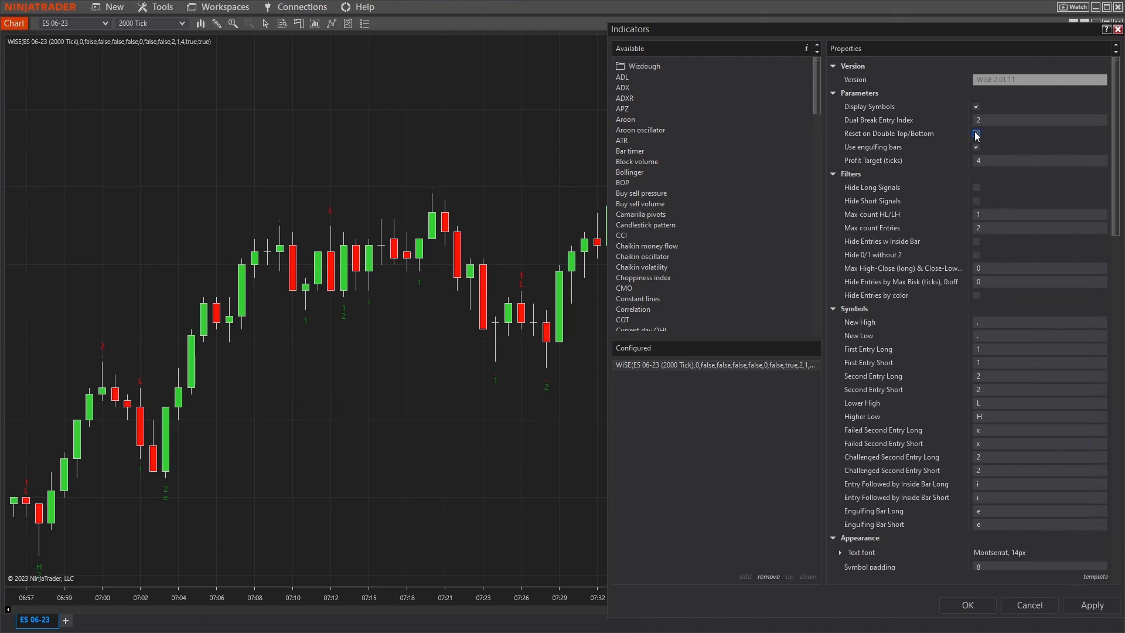
left_click(1086, 606)
left_click(976, 134)
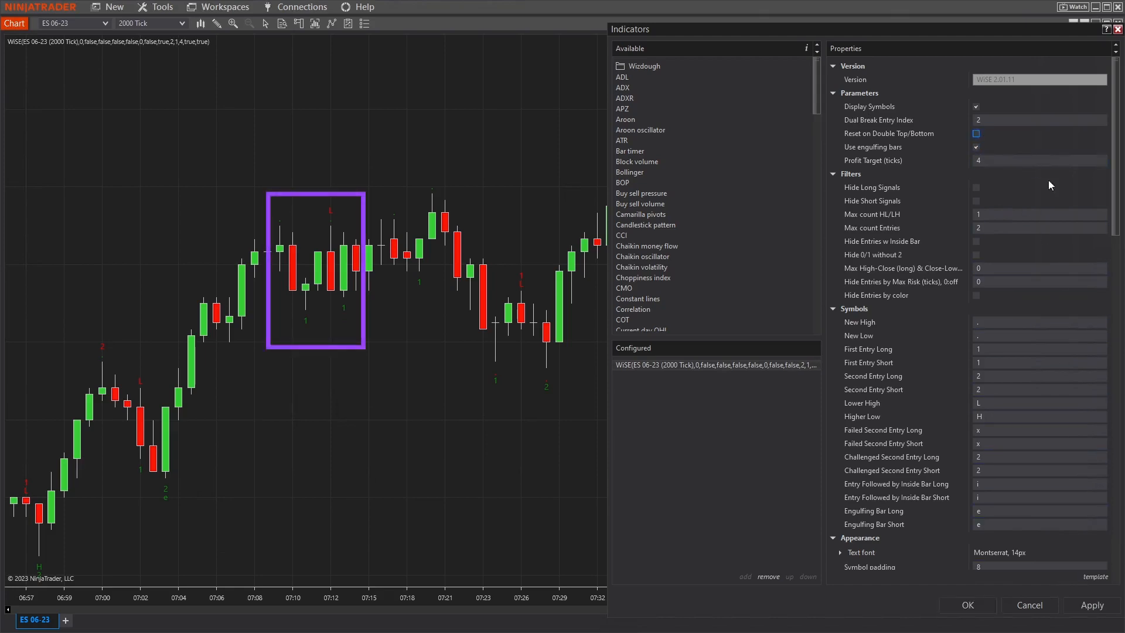
left_click(1101, 609)
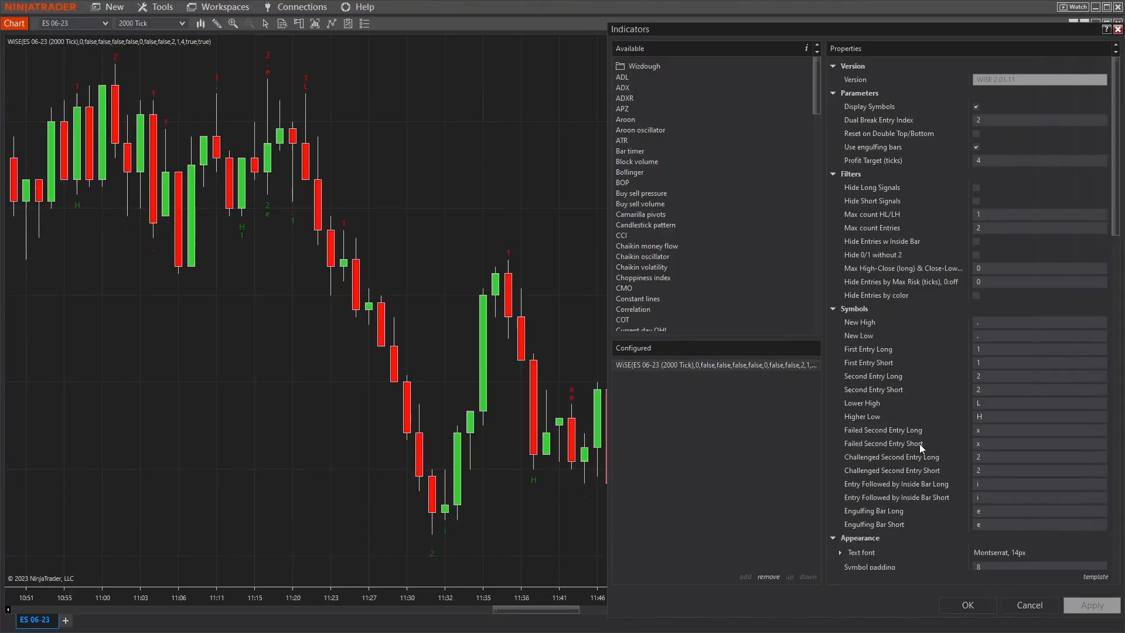
Turn off Use engulfing bars for the WiSE indicator and apply the change to the chart.
left_click(976, 147)
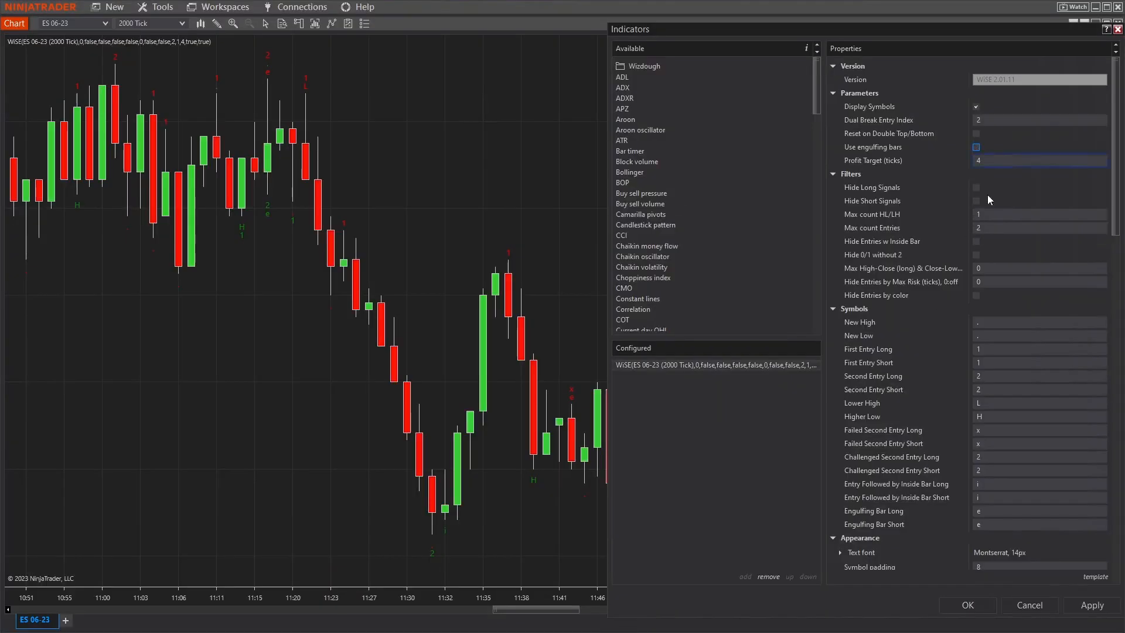
left_click(1101, 610)
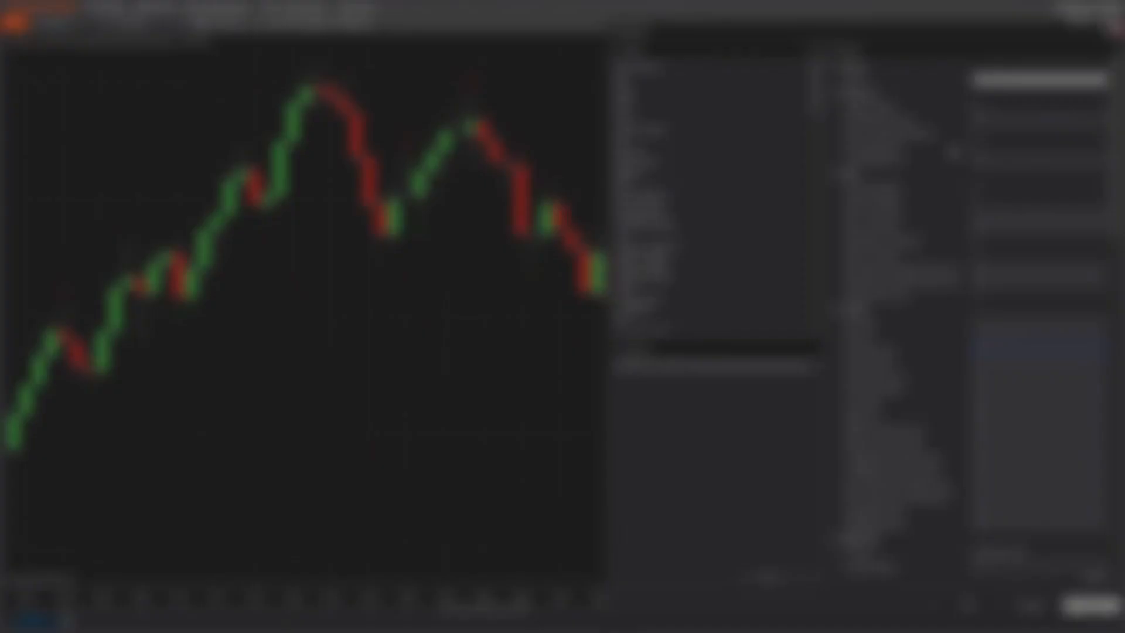
Set the WiSE indicator's Profit Target to 10 ticks and apply it to the chart.
left_click(987, 160)
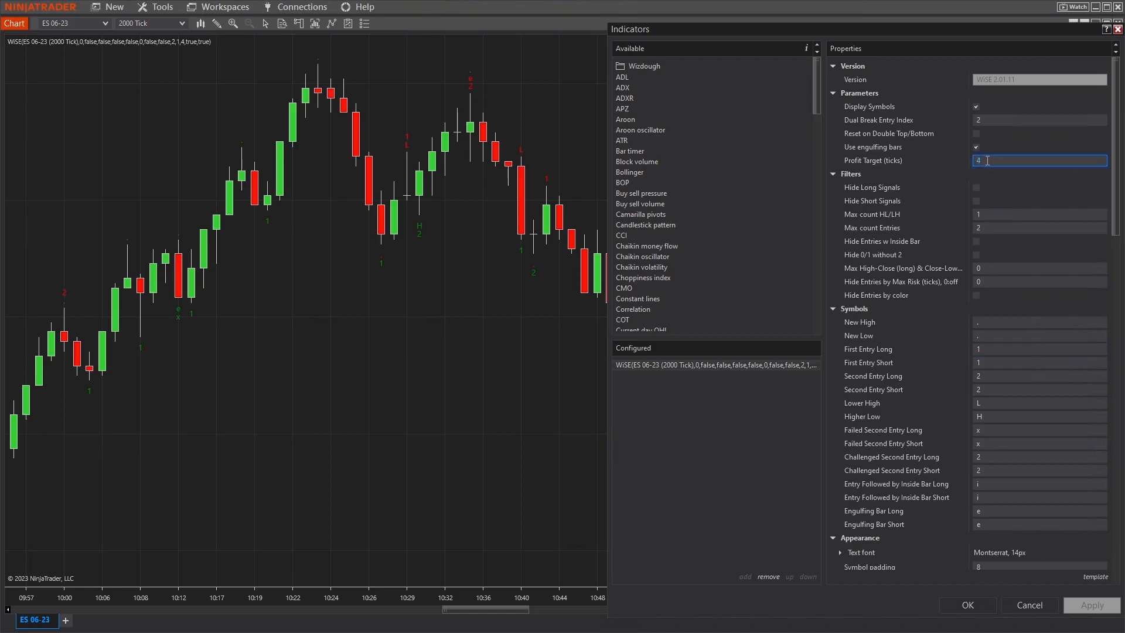
type("10")
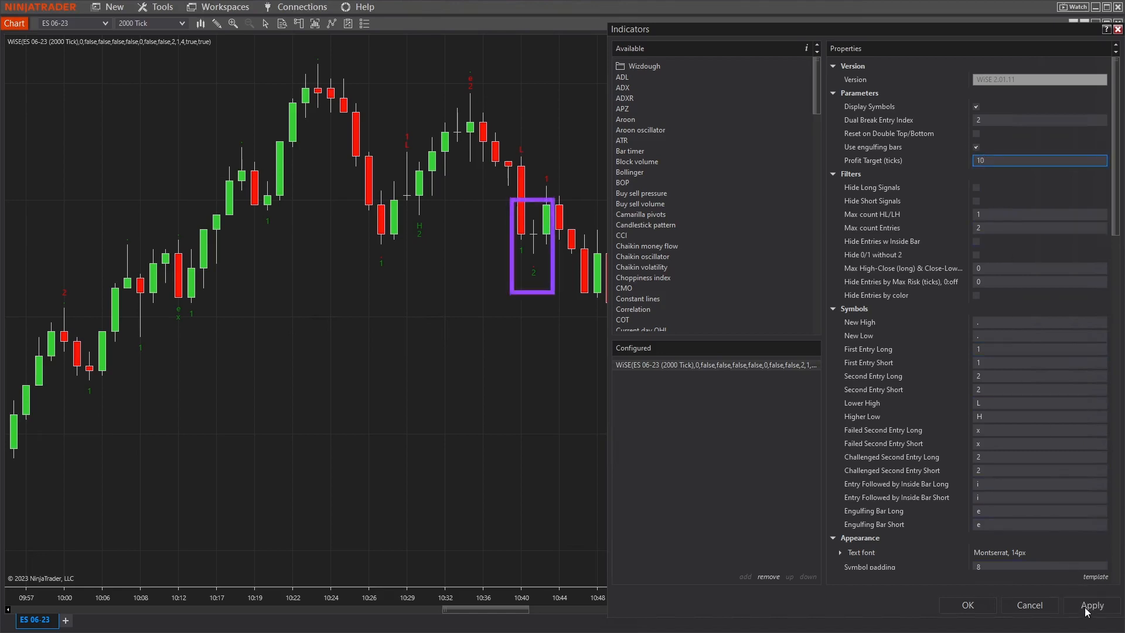
left_click(1086, 608)
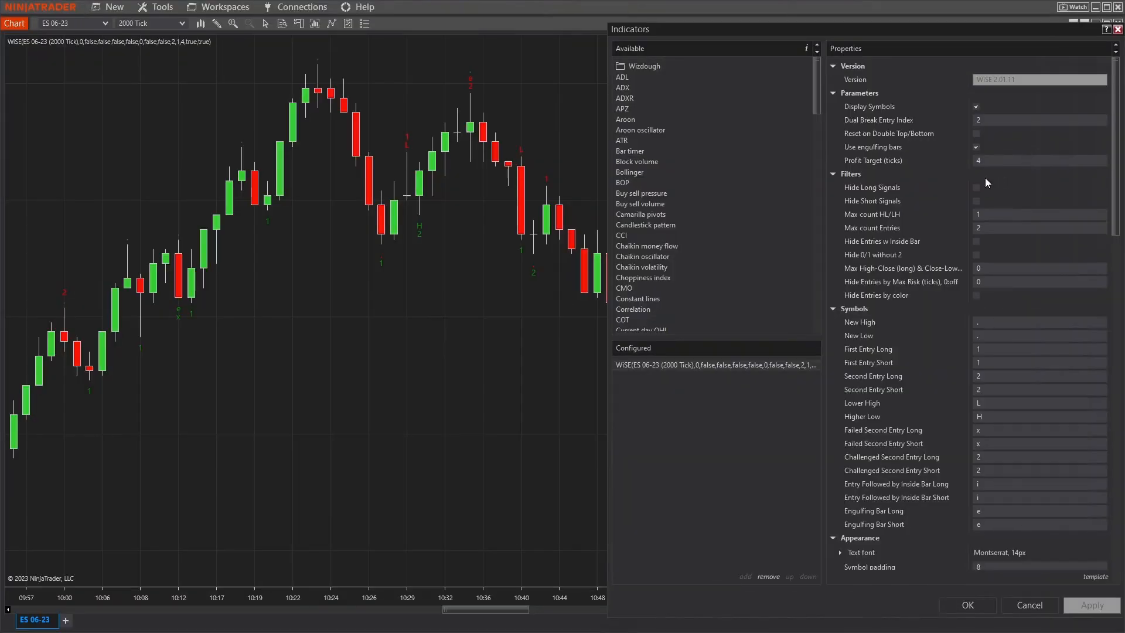
Enable the Hide Long Signals filter for the WiSE indicator and apply it to the chart.
left_click(976, 187)
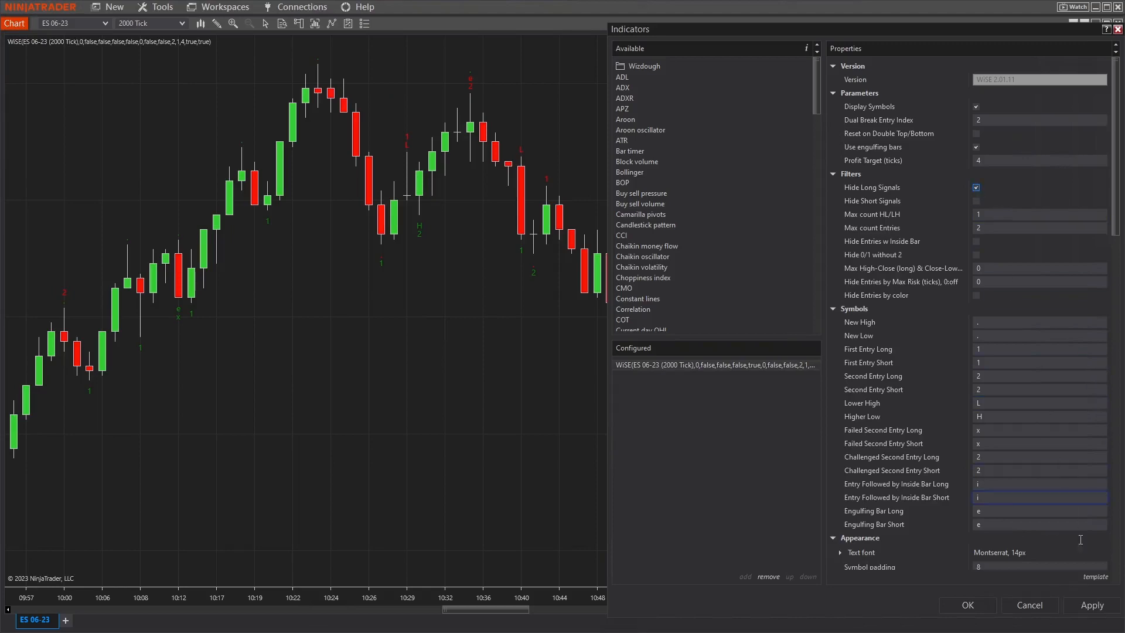
left_click(1091, 605)
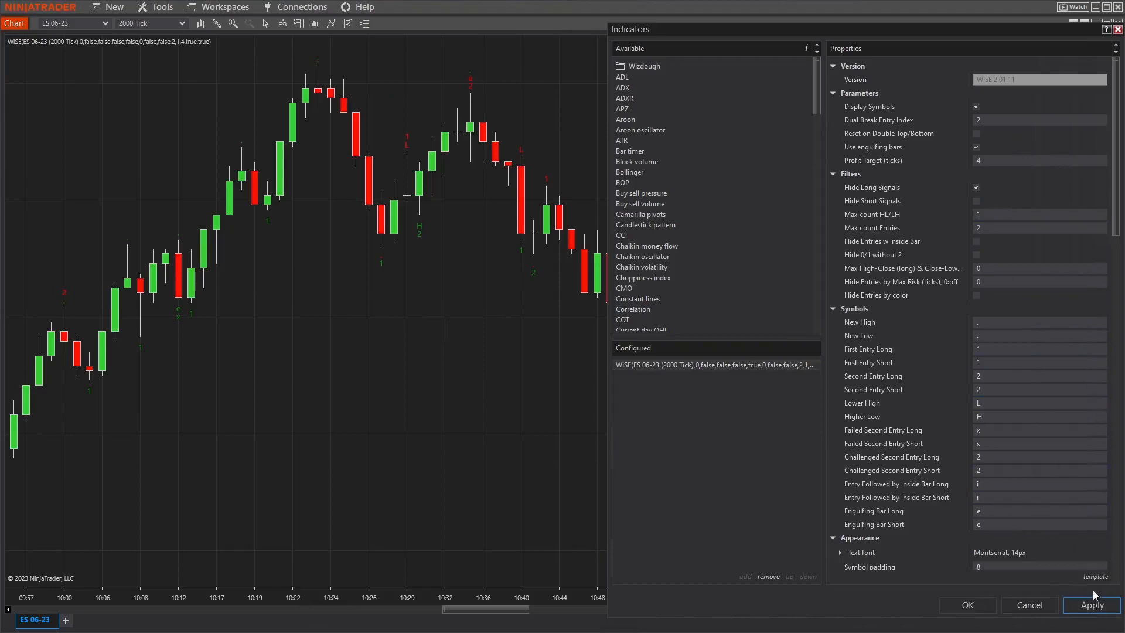
Apply the Hide Short Signals filter to WiSE in place of Hide Long Signals, and disable it again.
left_click(977, 187)
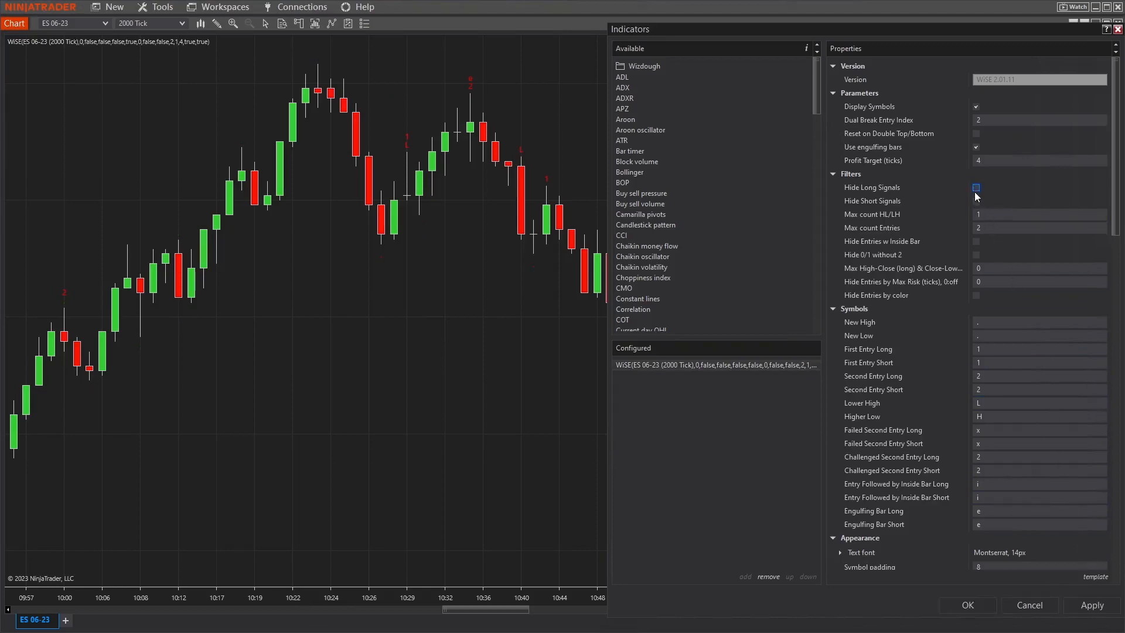
left_click(976, 201)
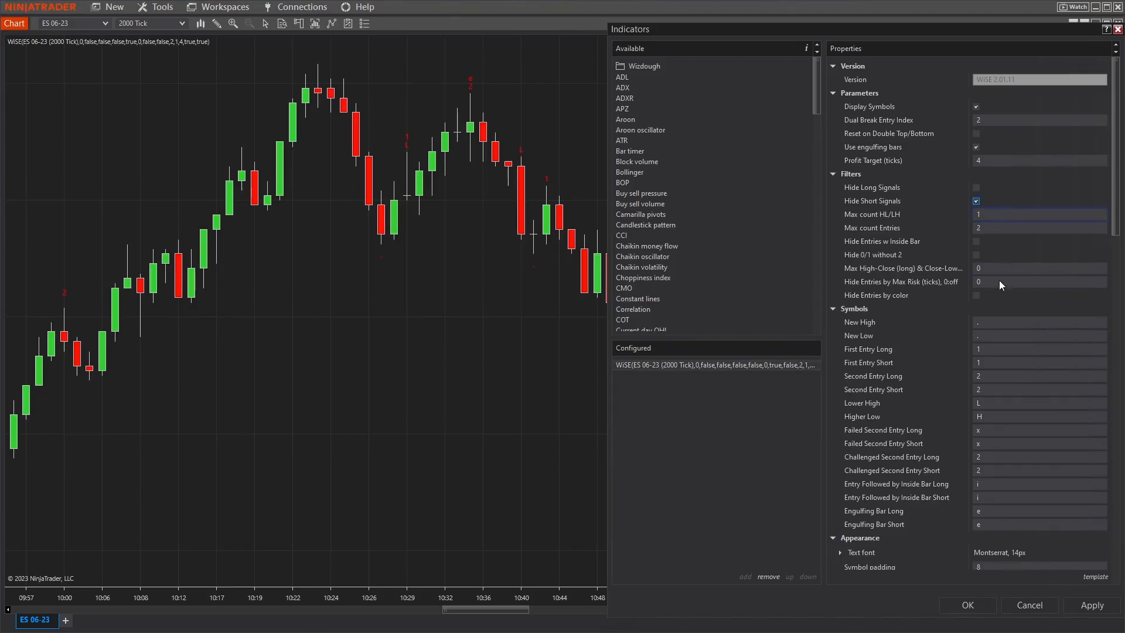
left_click(1094, 607)
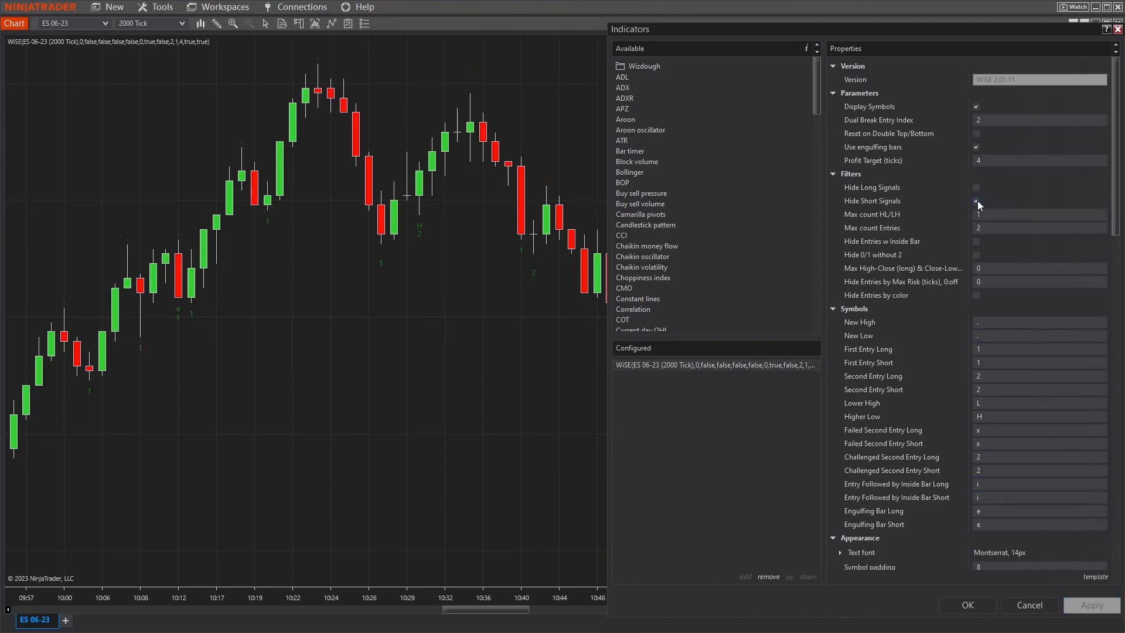
left_click(976, 201)
left_click(1085, 610)
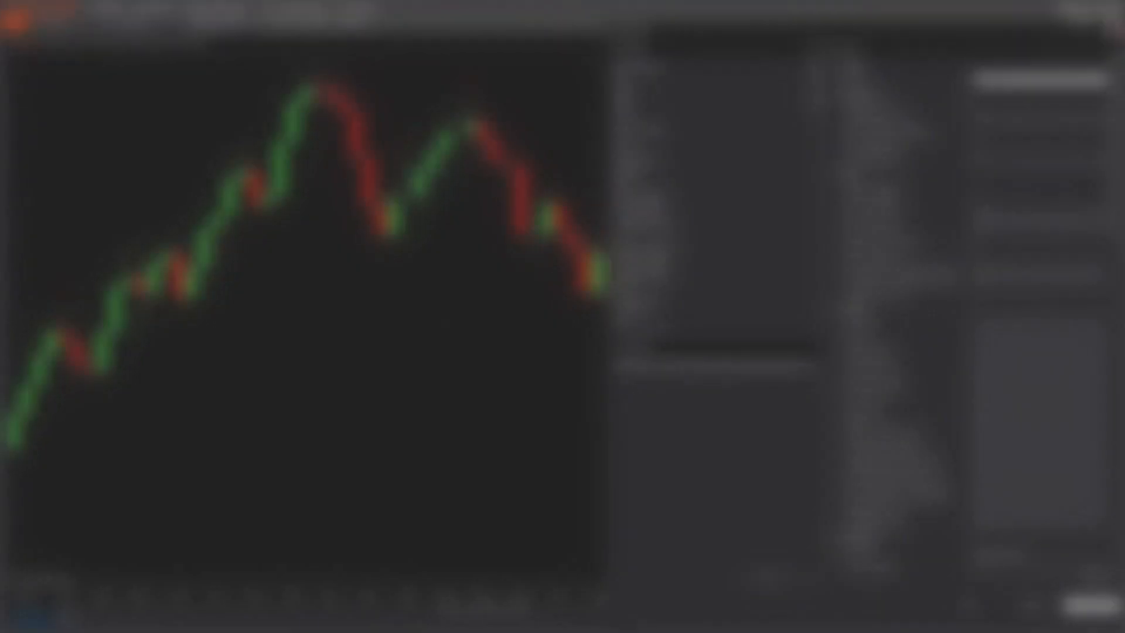
Set the WiSE indicator's Max count HL/LH filter to 2 and apply it to the chart.
left_click(986, 214)
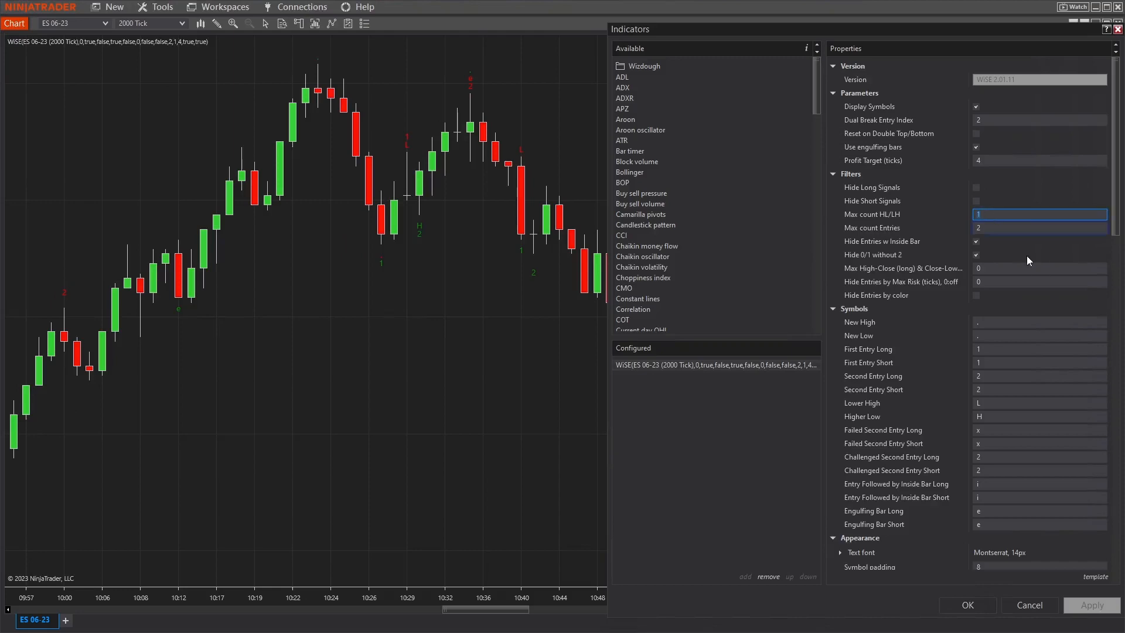
type("2")
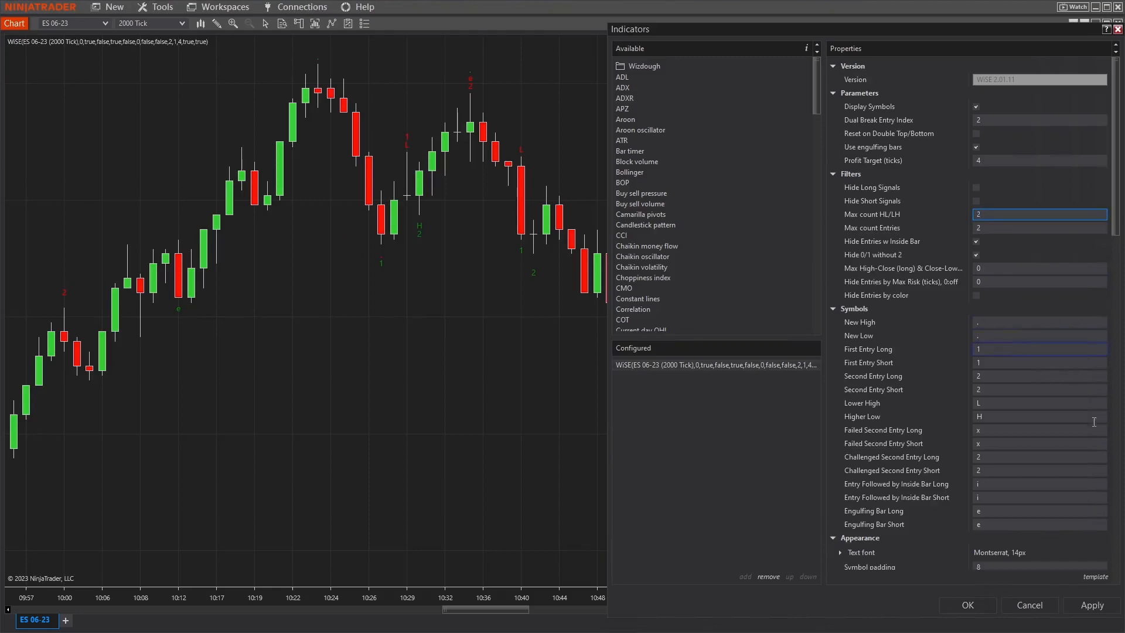
left_click(1102, 606)
Set Max count HL/LH back to 1 and apply the change to the chart.
left_click(1014, 215)
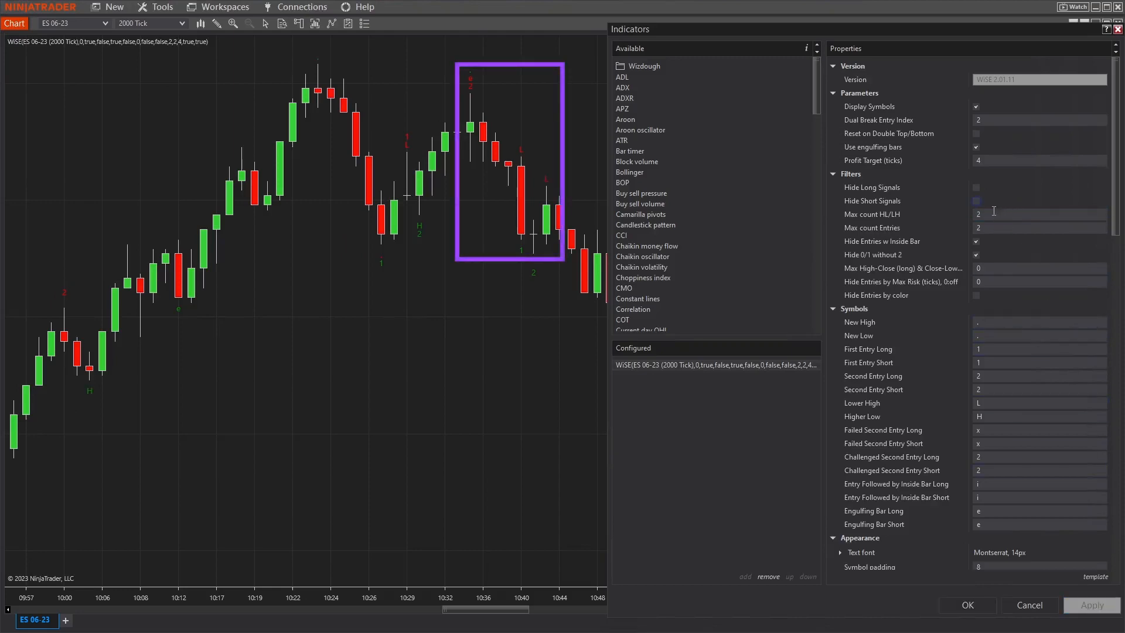
type("1")
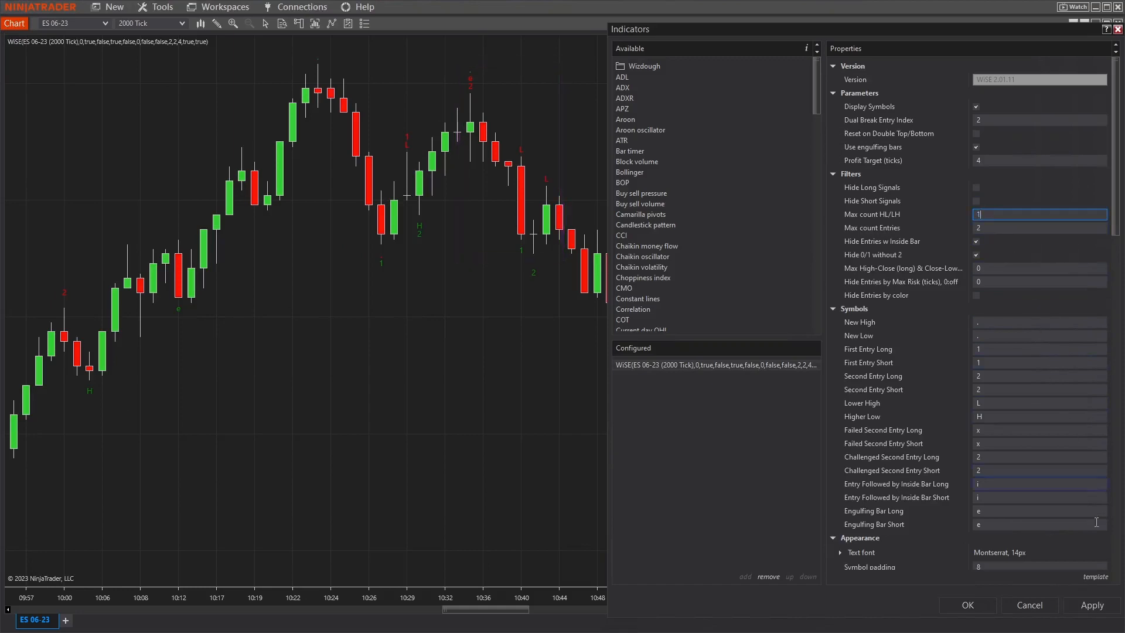
left_click(1105, 609)
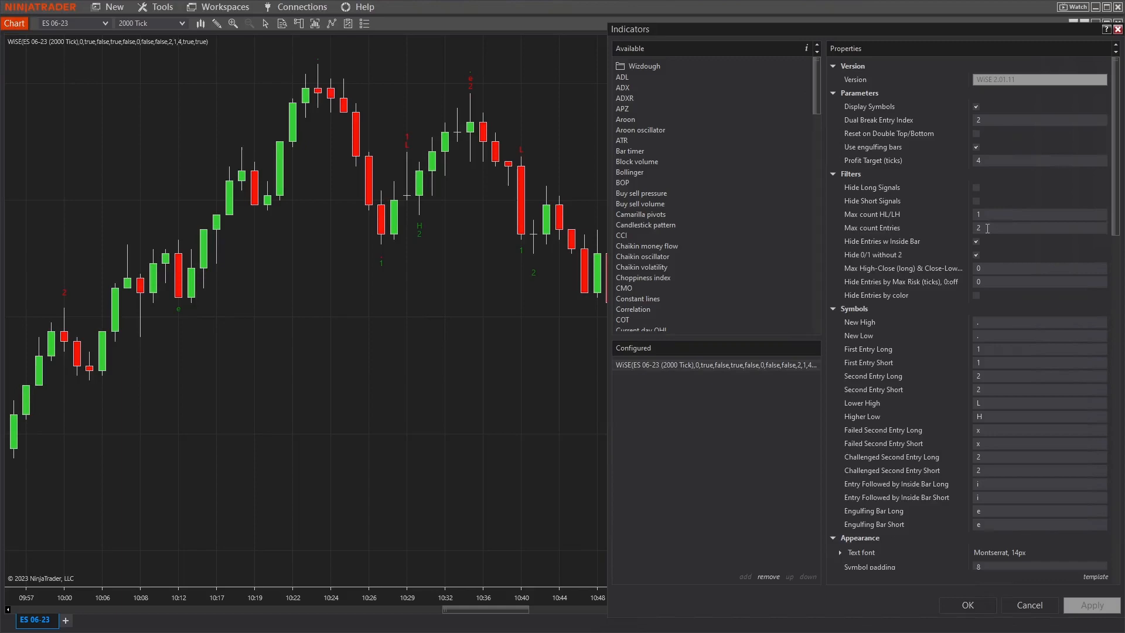
Set the WiSE indicator's Max count Entries filter to 5 and apply it to the chart.
left_click(987, 228)
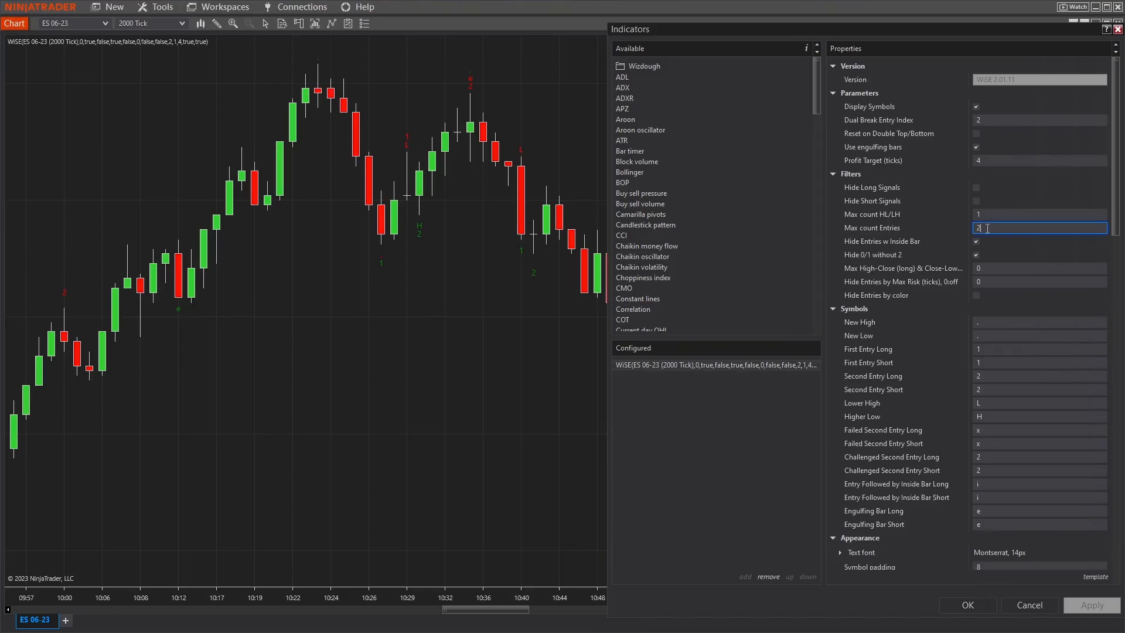
type("5")
left_click(1082, 604)
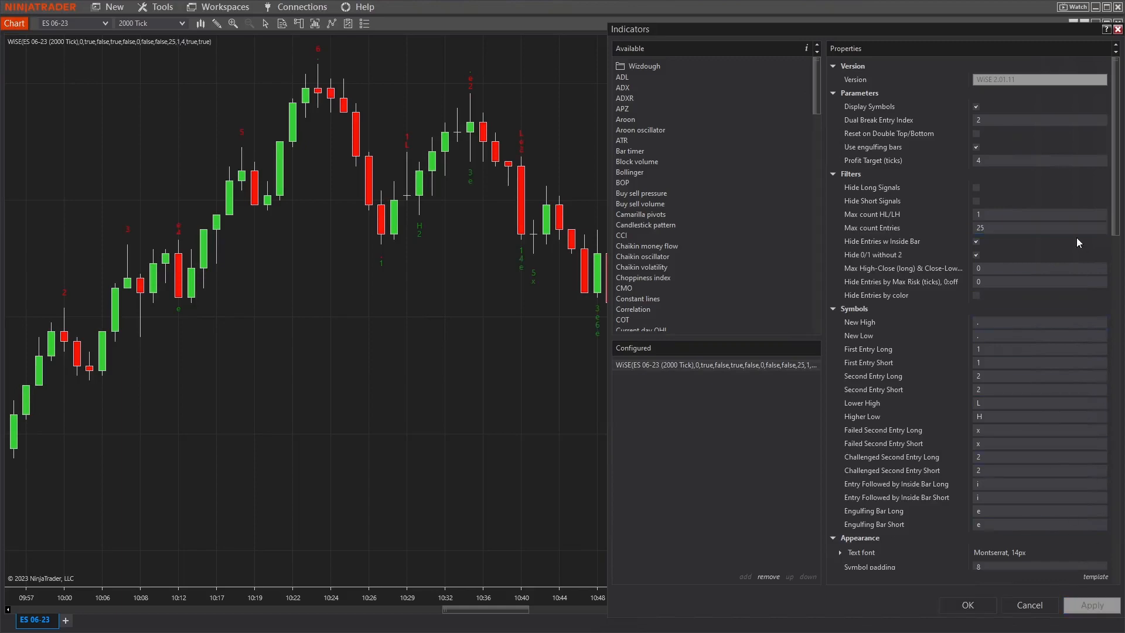
Return Max count Entries to 2 and apply the change to the chart.
left_click(1026, 224)
key("BackSpace")
left_click(1089, 603)
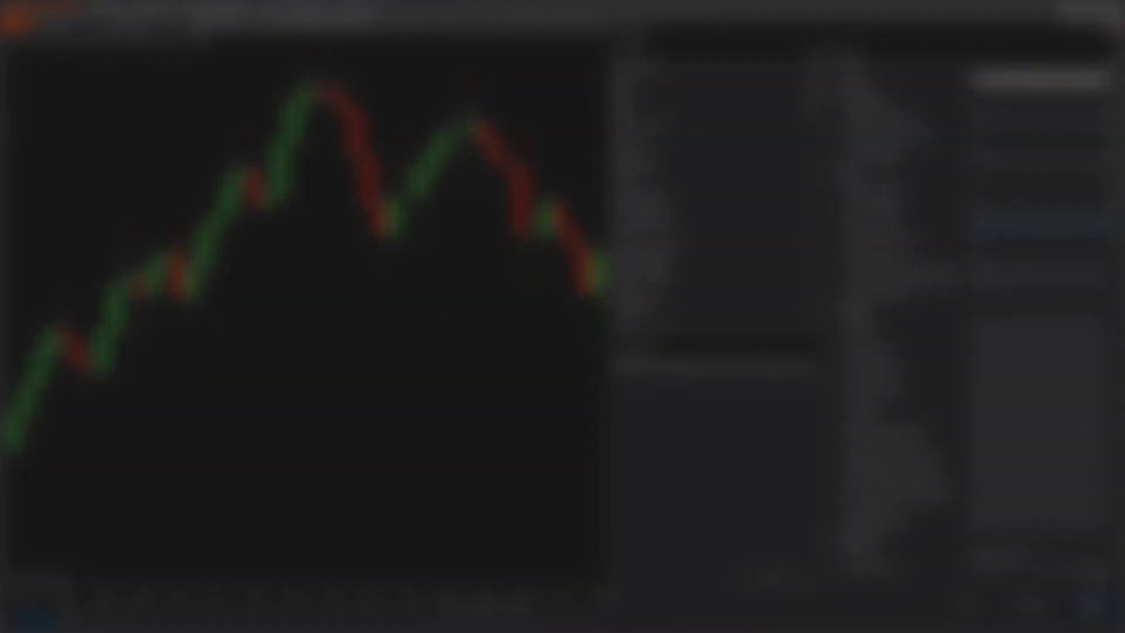
Apply WiSE with Hide Entries w Inside Bar enabled, and replace that filter with Hide 0/1 without 2.
left_click(977, 242)
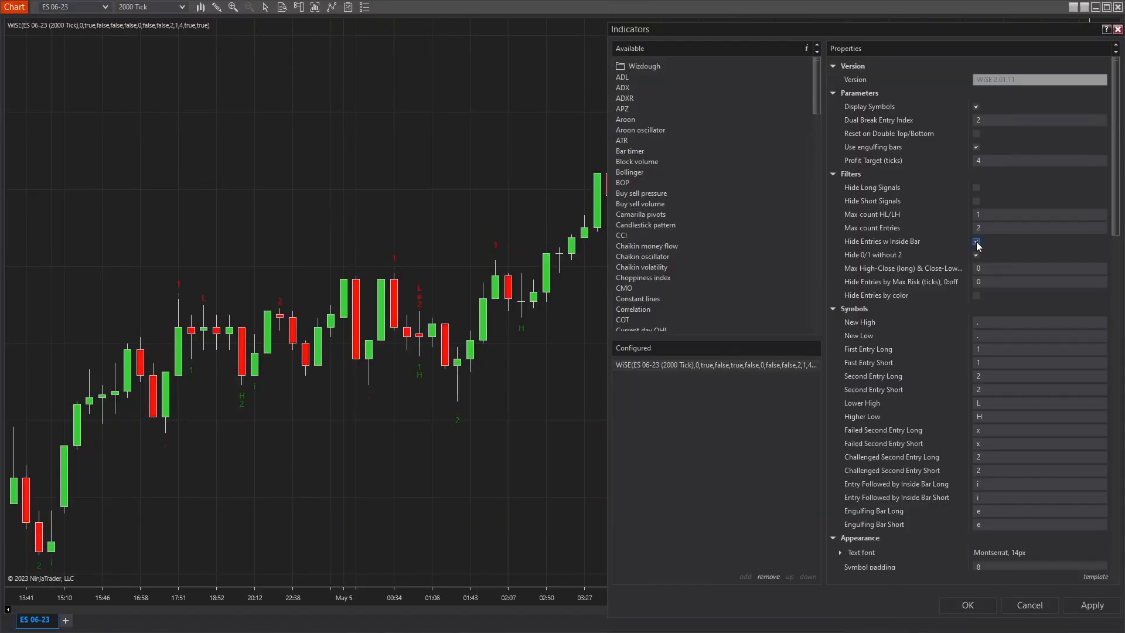
left_click(1092, 607)
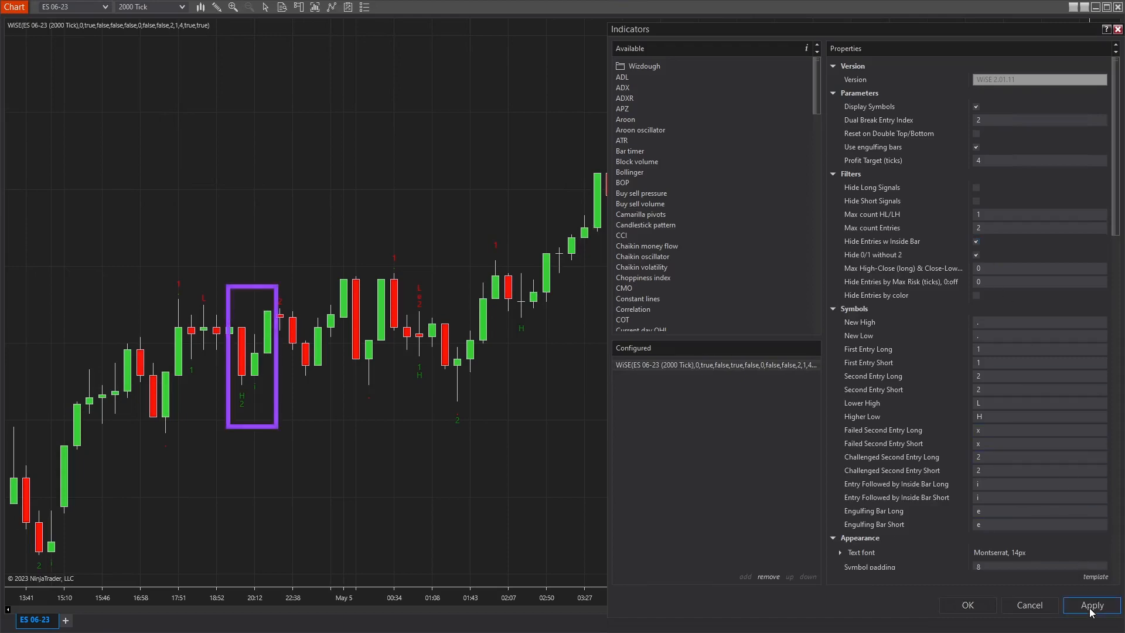
left_click(977, 243)
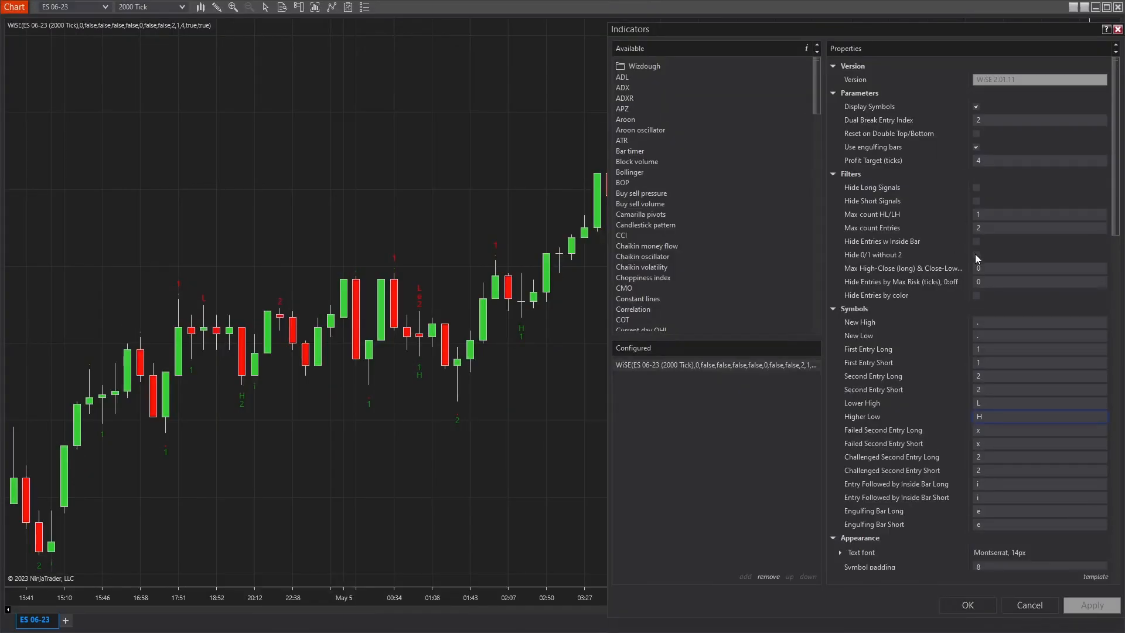
left_click(976, 255)
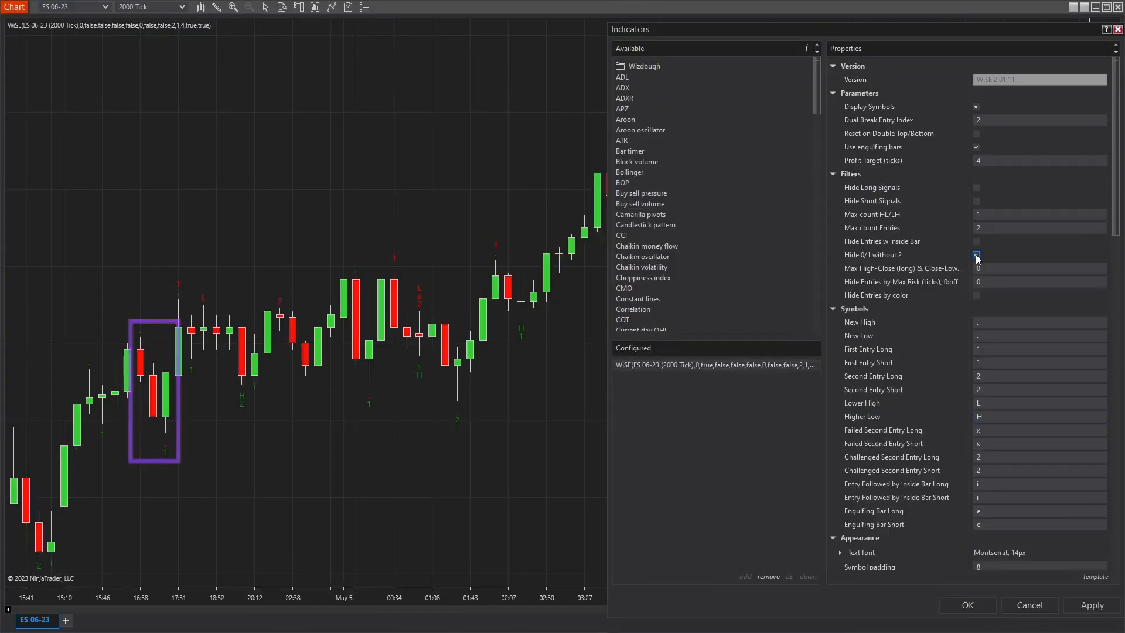
left_click(1092, 613)
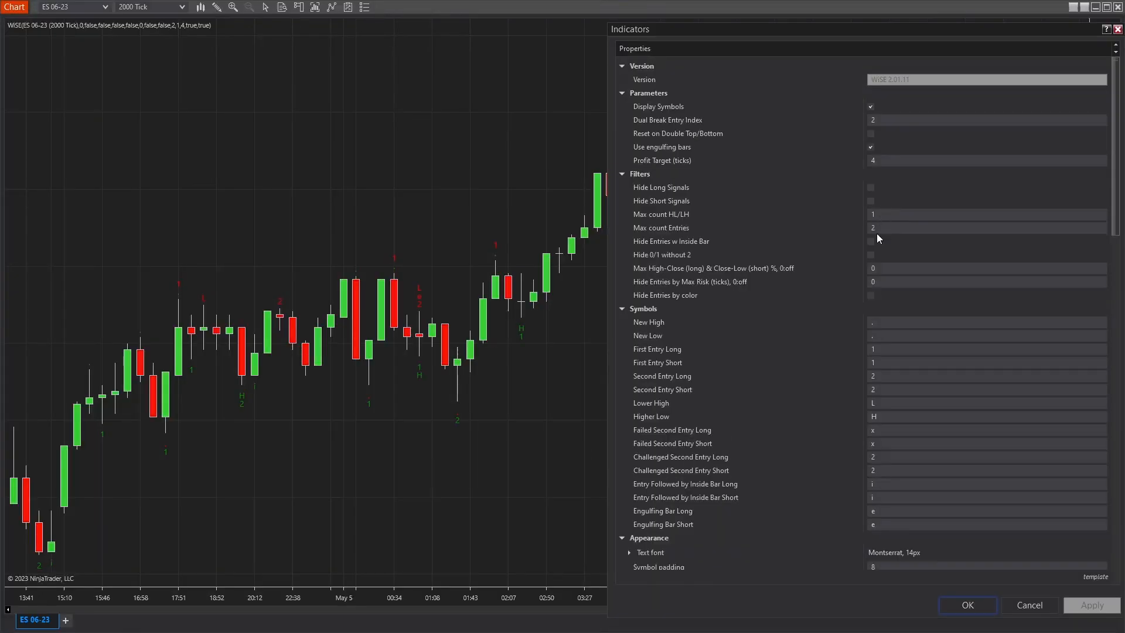
Set the Max High-Close (long) & Close-Low (short) filter to 30 % and apply it to the chart.
left_click(878, 269)
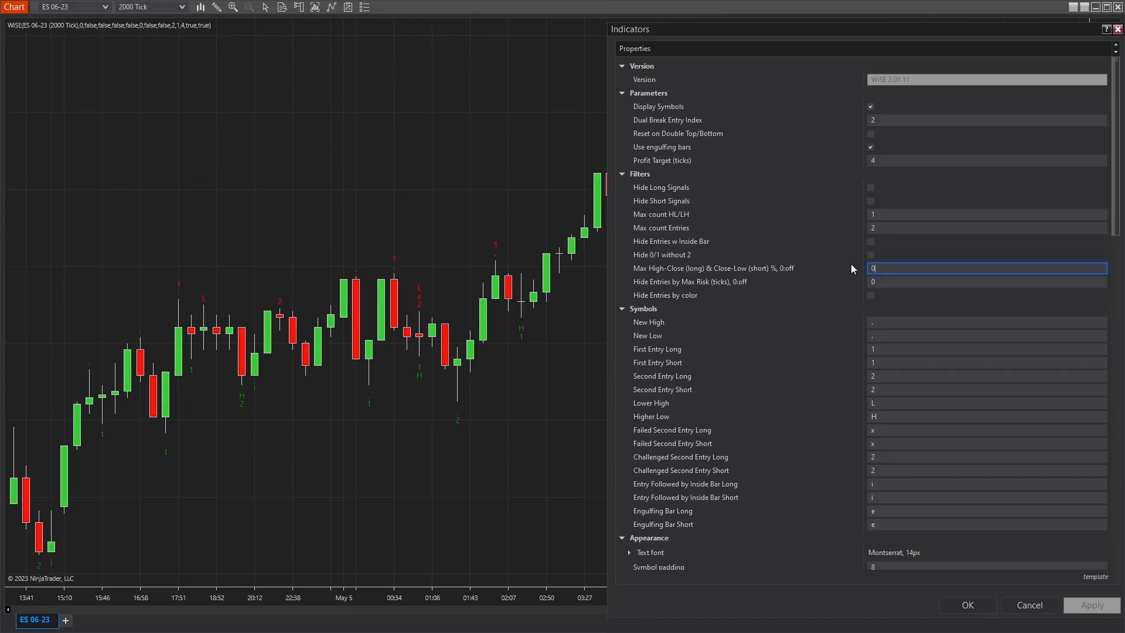
key("BackSpace")
type("3")
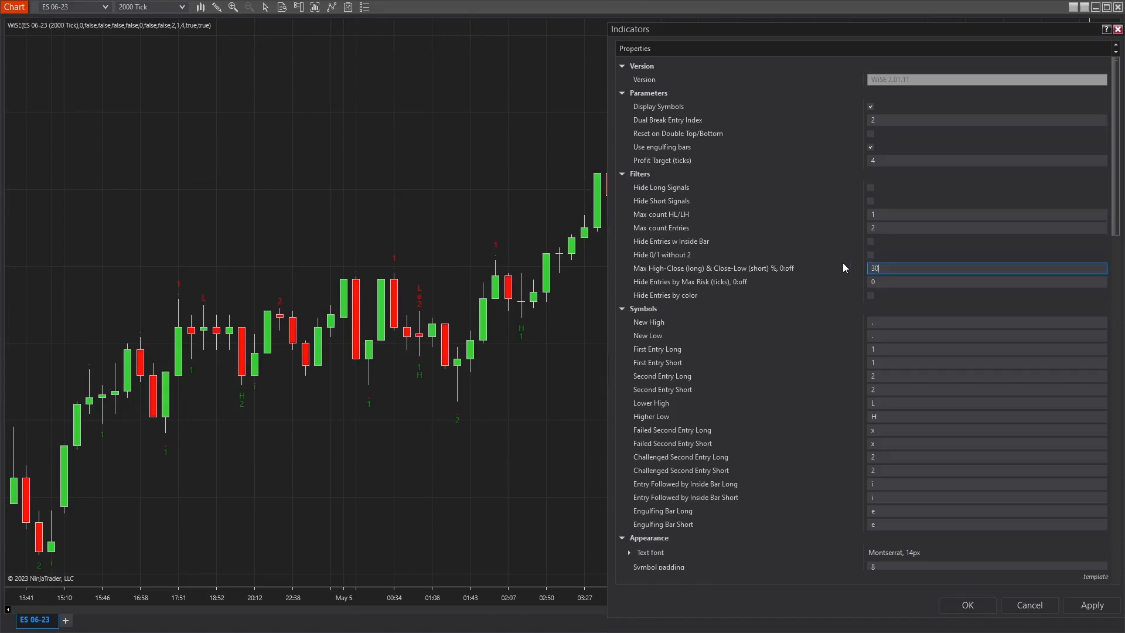
left_click(1085, 606)
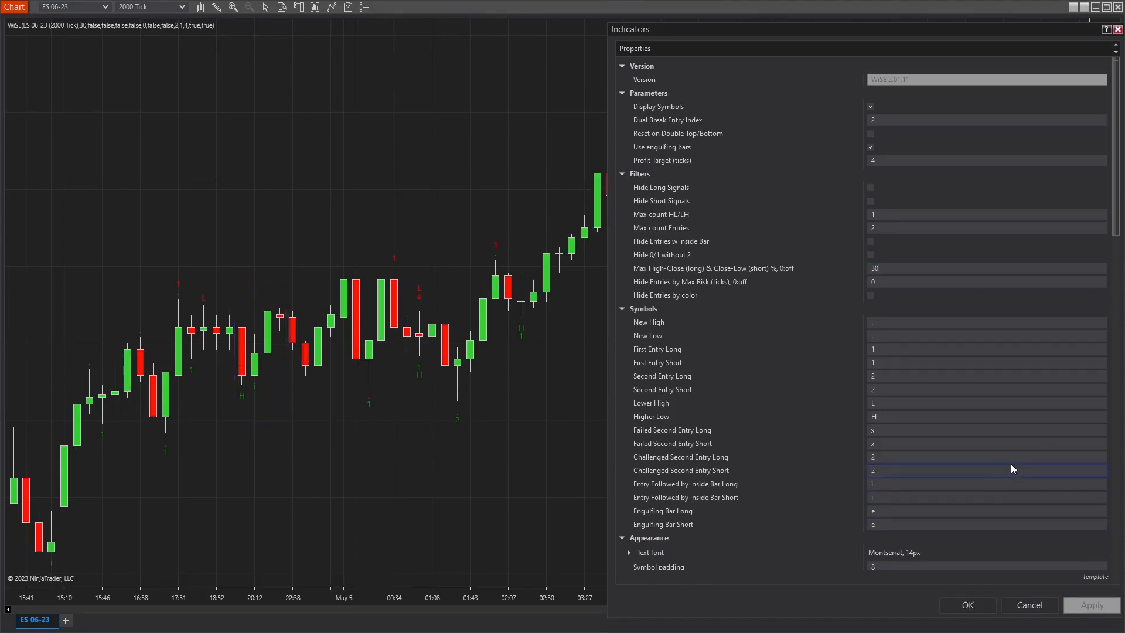
Reset the Max High-Close & Close-Low filter to 0, and apply Hide Entries by Max Risk with 6 ticks.
type("0")
left_click(886, 280)
key("BackSpace")
type("6")
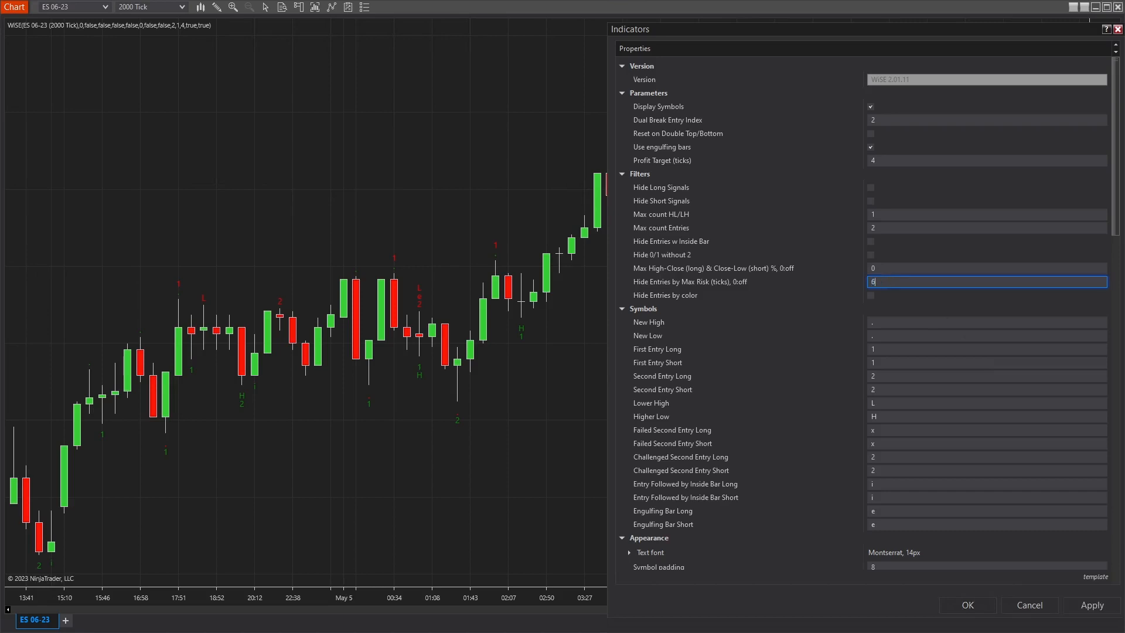
left_click(1107, 612)
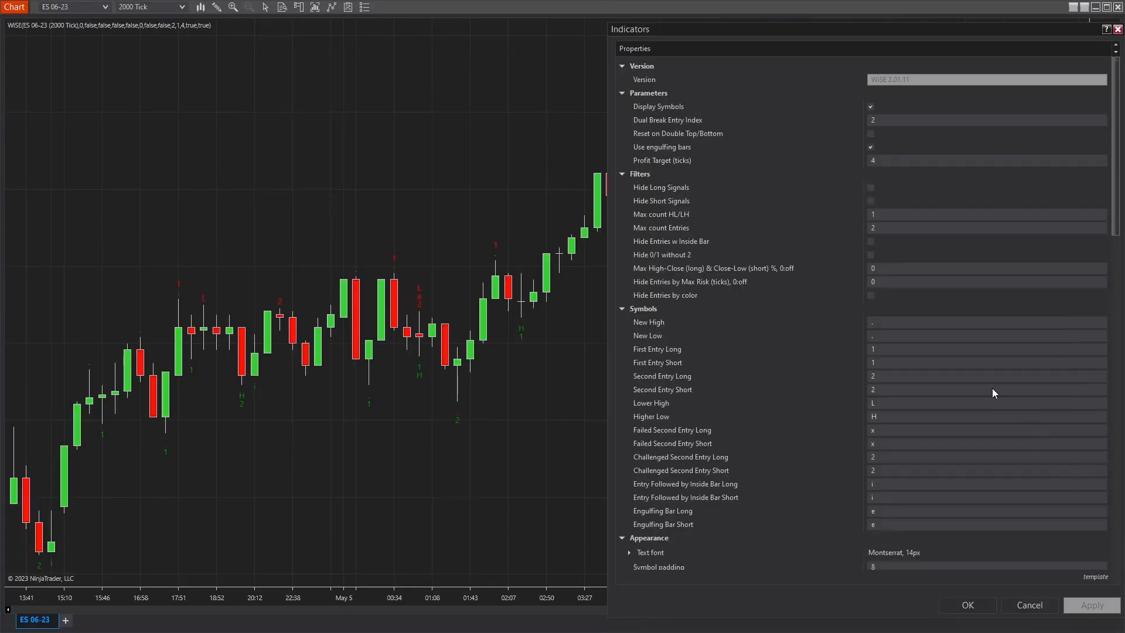
Enable the Hide Entries by color filter for WiSE and apply it to the chart.
left_click(871, 295)
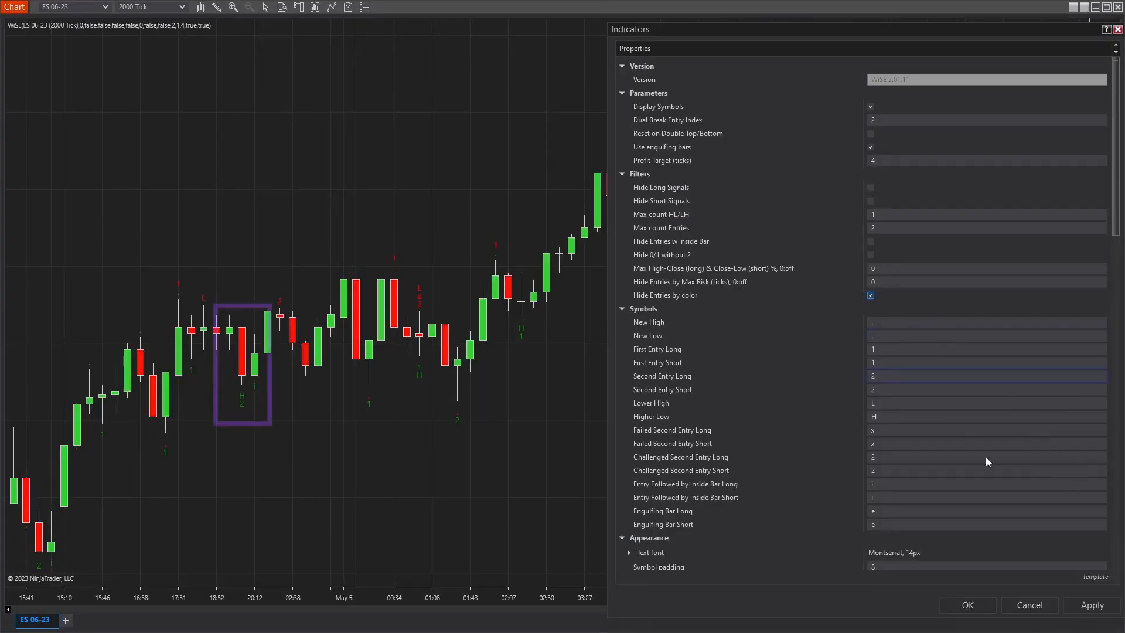
left_click(1088, 608)
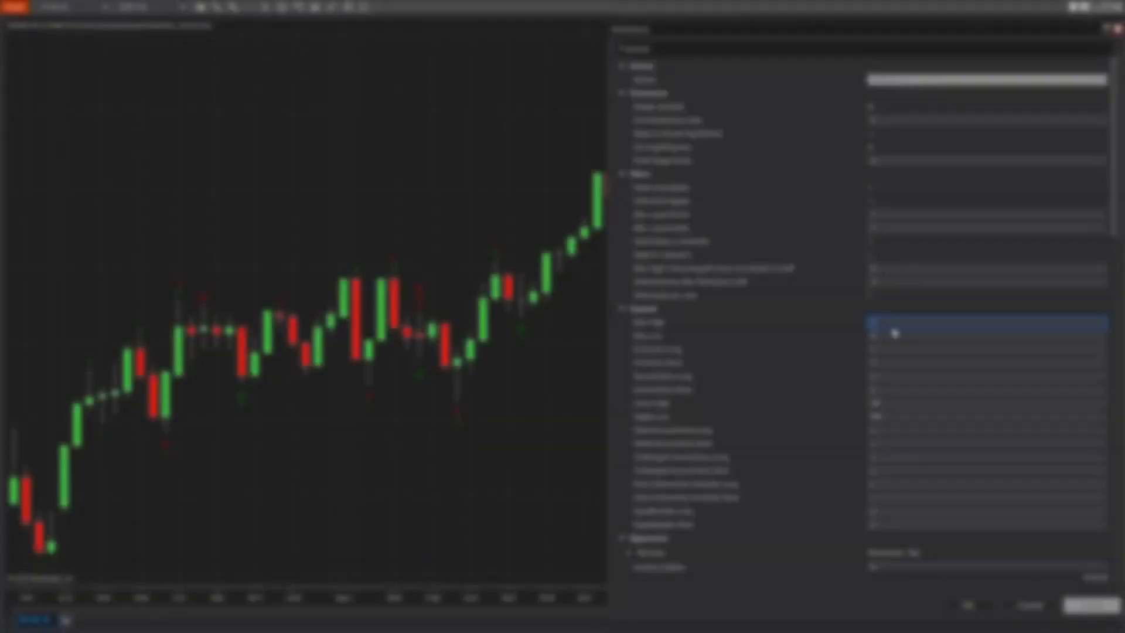
Set the New High and New Low symbols to a period, First Entry Long to FEL, and First Entry Short to FES.
type(".")
key("Tab")
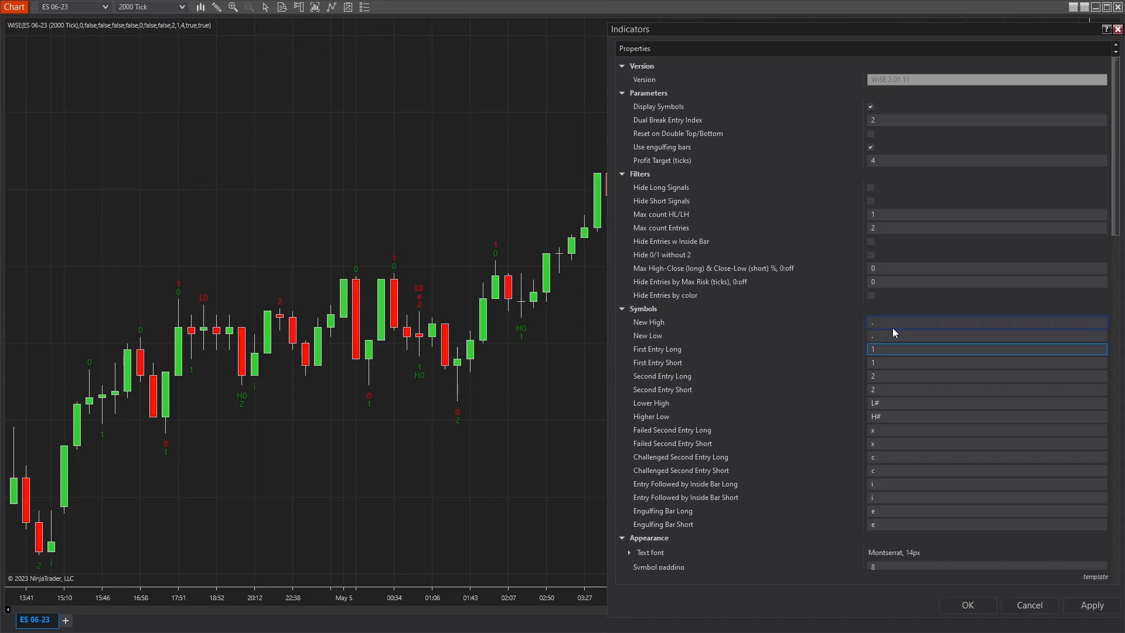
type("FEL")
key("Tab")
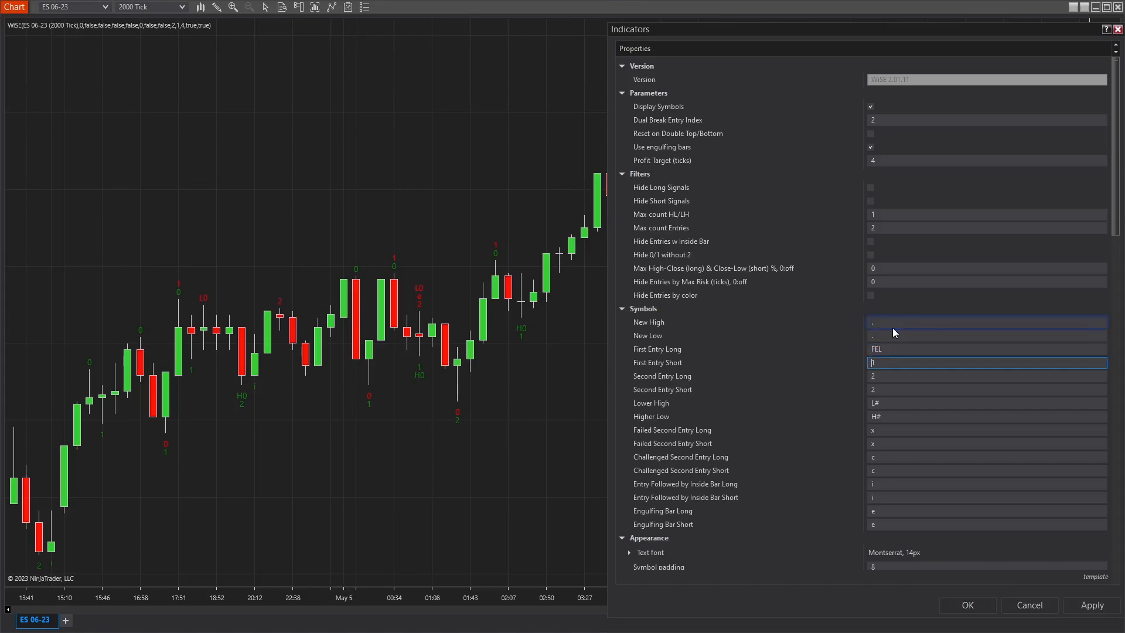
type("FES")
key("Tab")
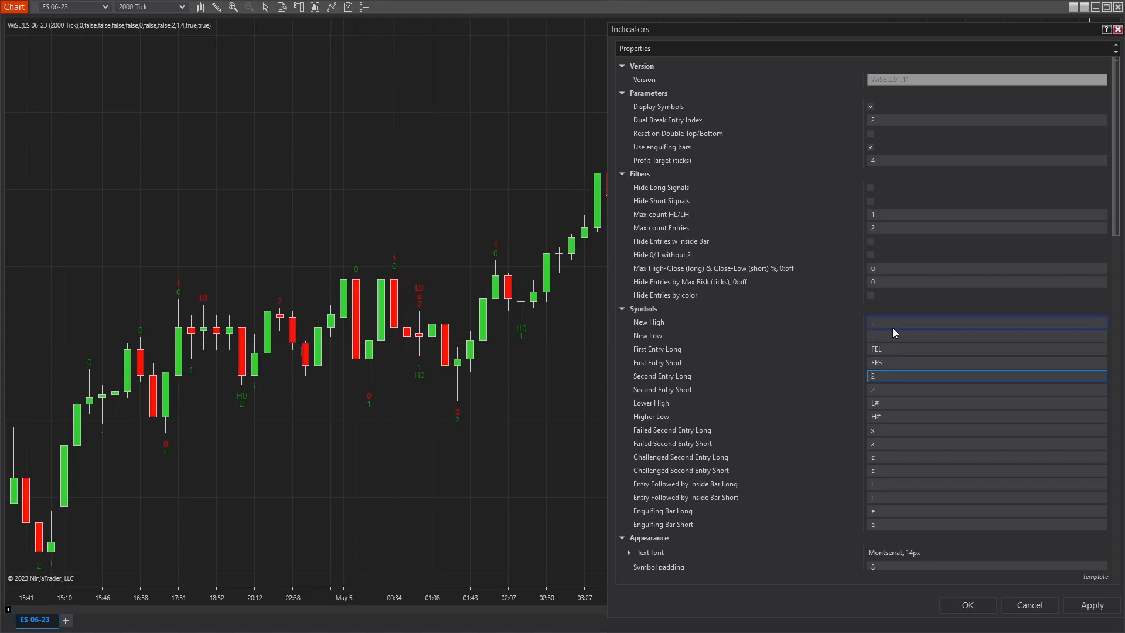
Replace the Second Entry Long symbol with a solid up triangle (▲) and the Second Entry Short symbol with a solid down triangle (▼).
key("BackSpace")
key("super+period")
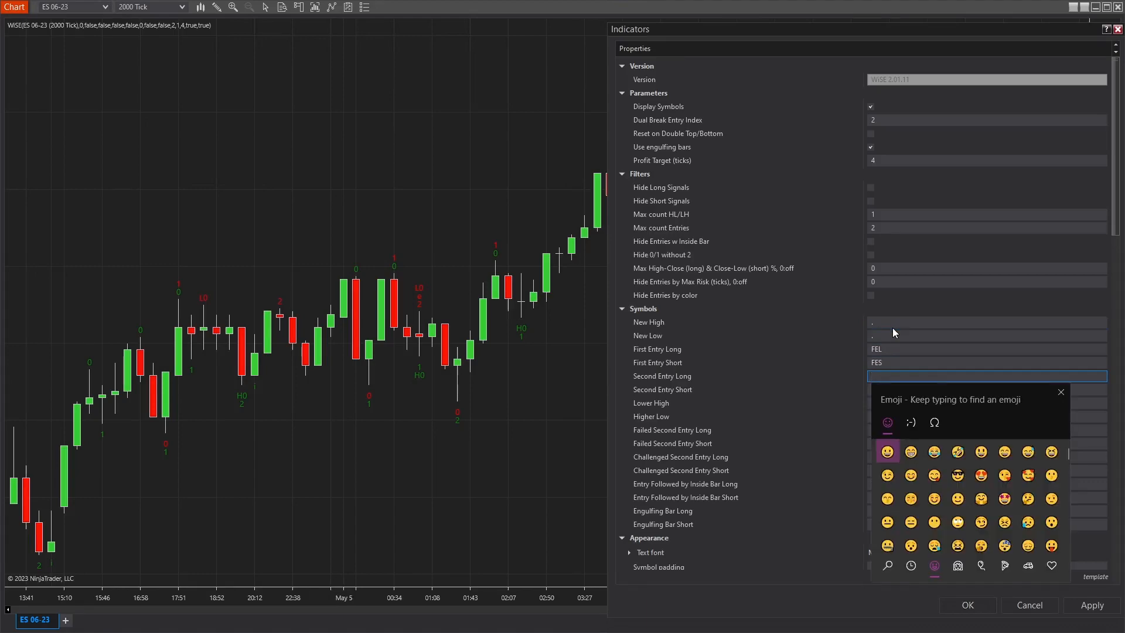
left_click(934, 423)
left_click(982, 566)
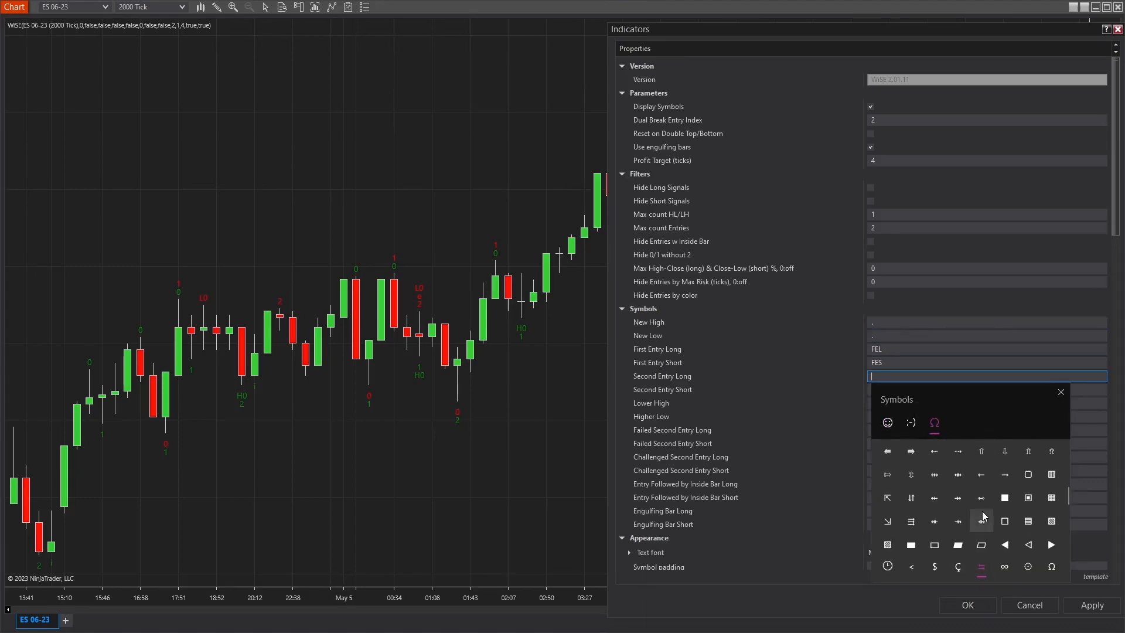
scroll(1025, 511, "down", 1)
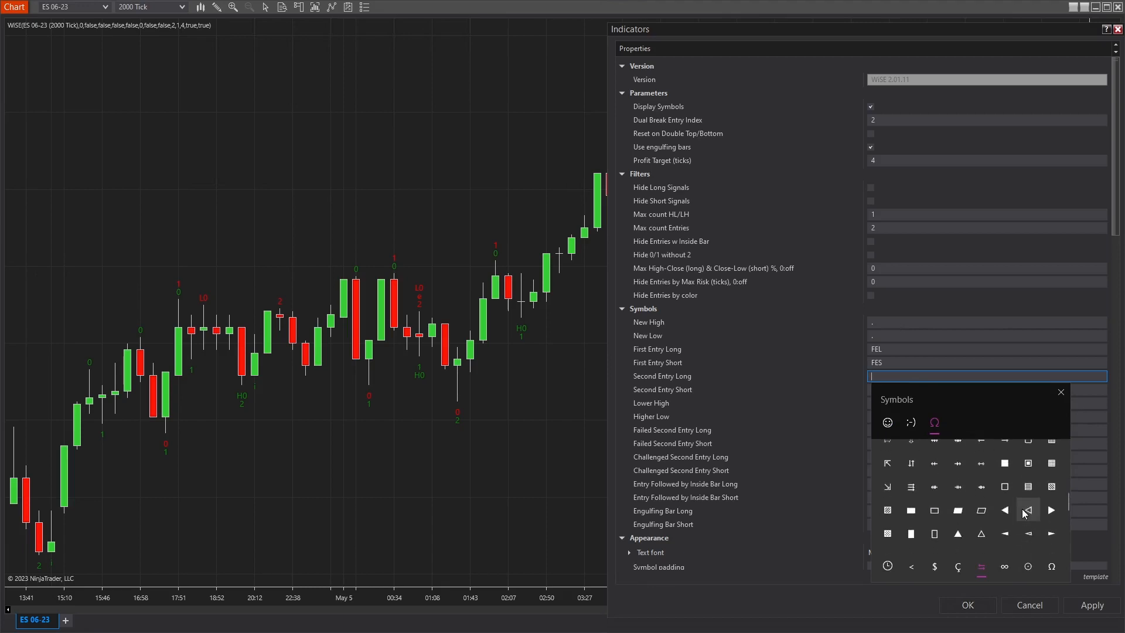
left_click(959, 534)
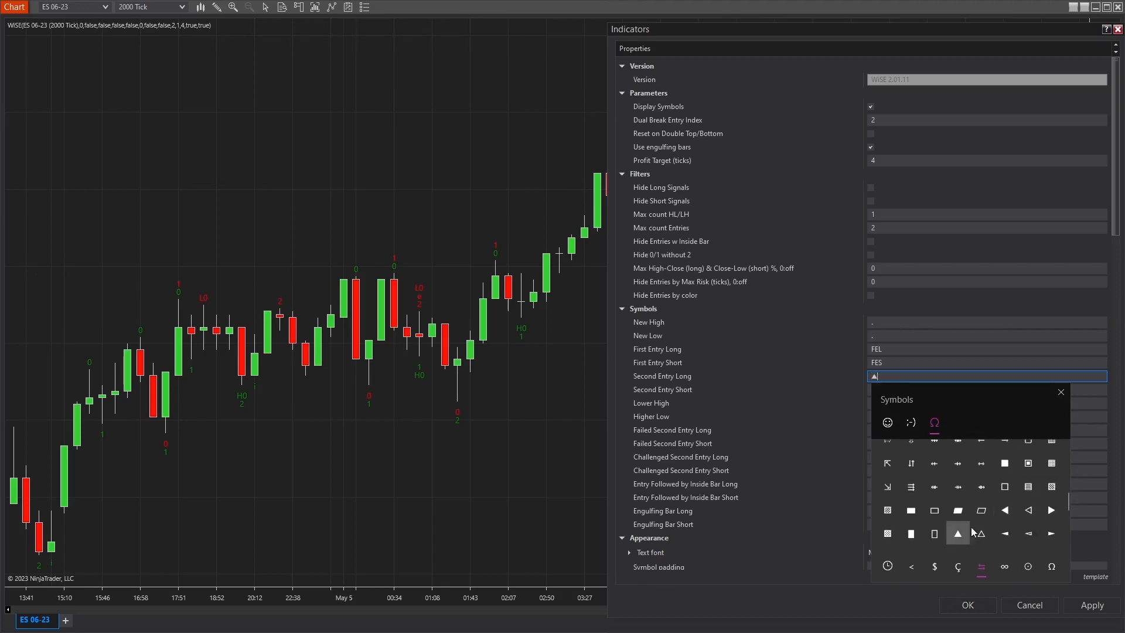
left_click(853, 418)
left_click_drag(881, 390, 843, 388)
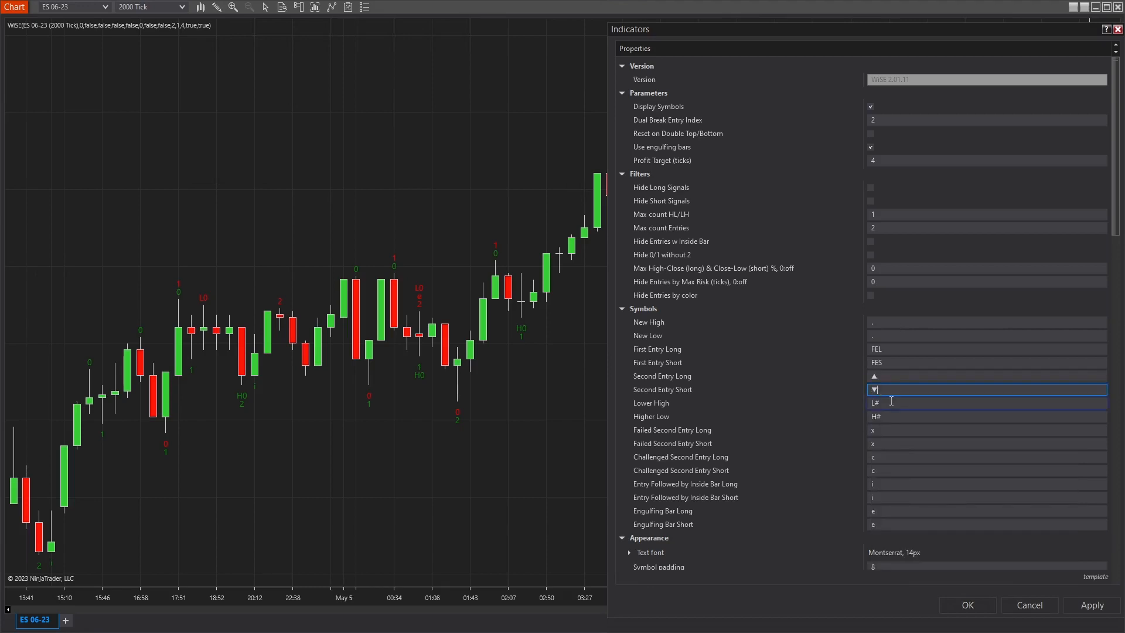
Set Max count HL/LH to 5 and apply it with the customised WiSE symbols to the chart.
left_click(891, 401)
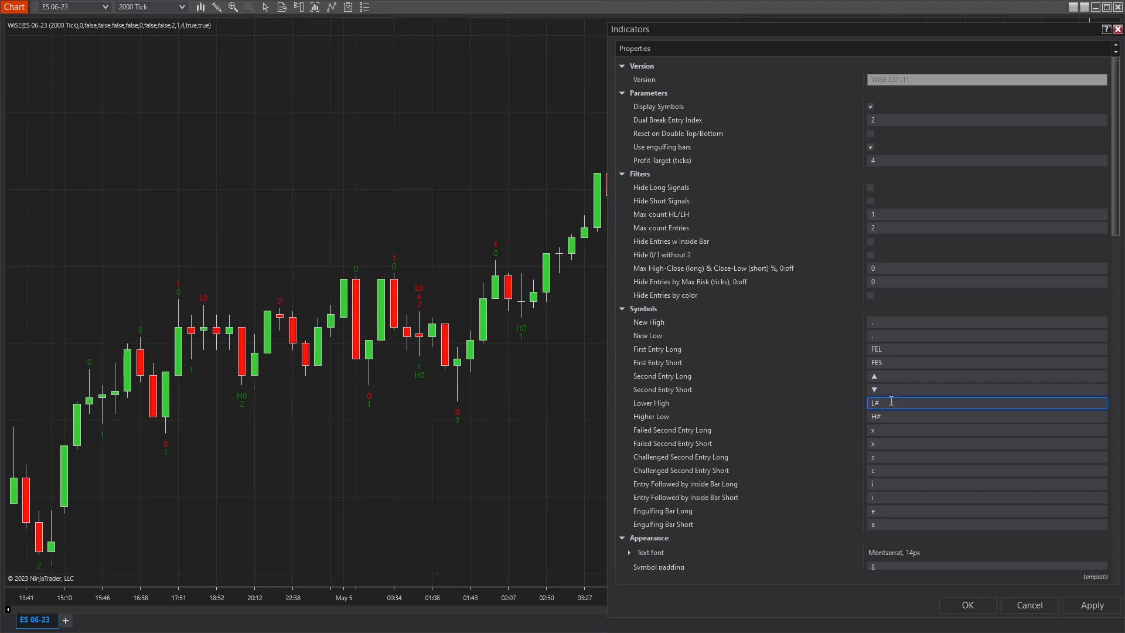
left_click(877, 215)
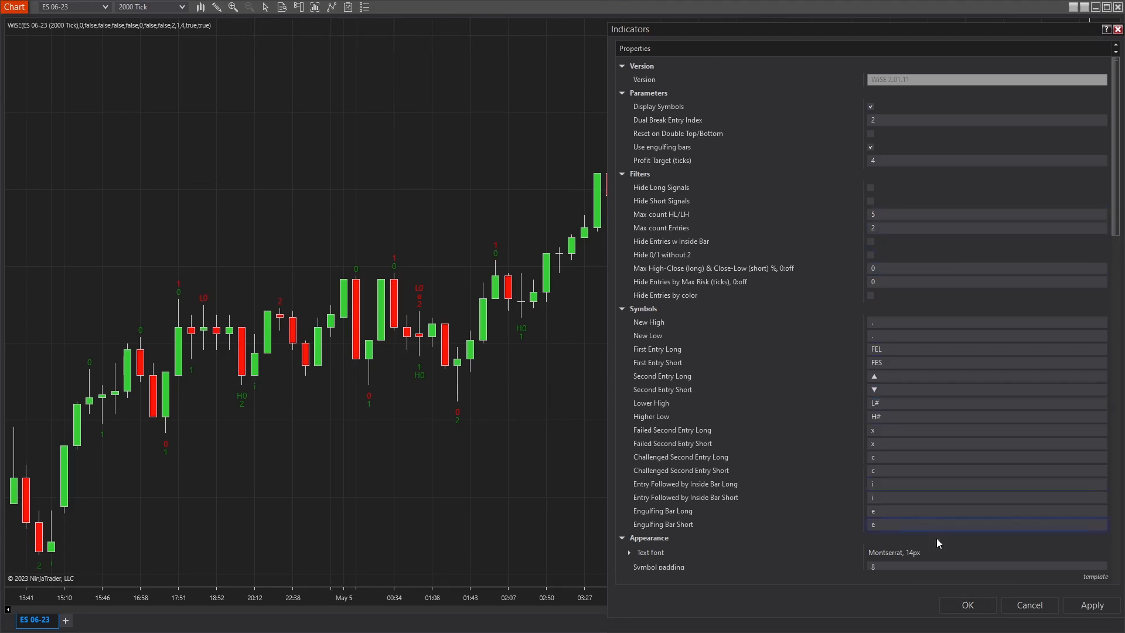
left_click(1095, 607)
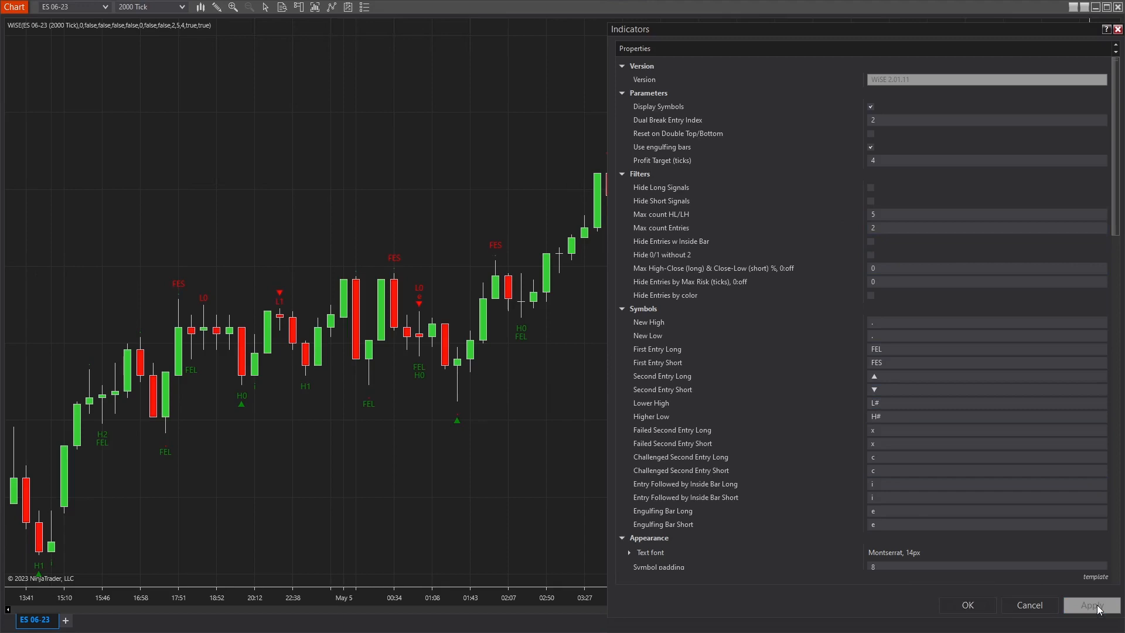
Clear the Challenged Second Entry Long and Challenged Second Entry Short symbols and apply the change to the chart.
left_click(884, 457)
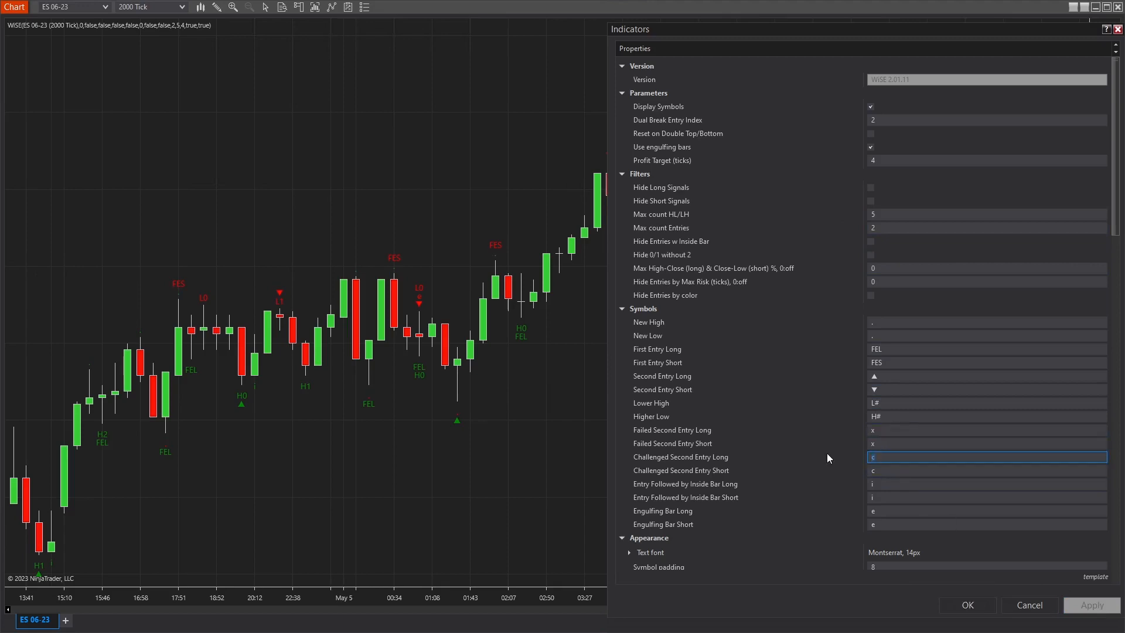
key("BackSpace")
key("Tab")
key("BackSpace")
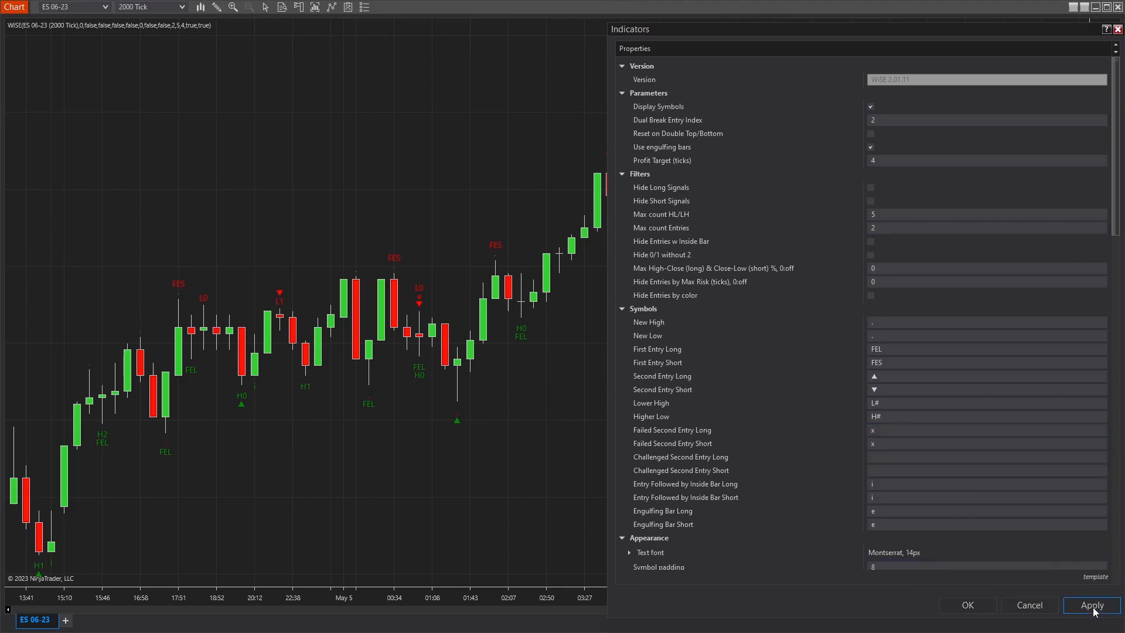
left_click(1093, 605)
Clear the Engulfing Bar Long and Engulfing Bar Short symbols and apply the change to the chart.
left_click(895, 513)
key("BackSpace")
key("Tab")
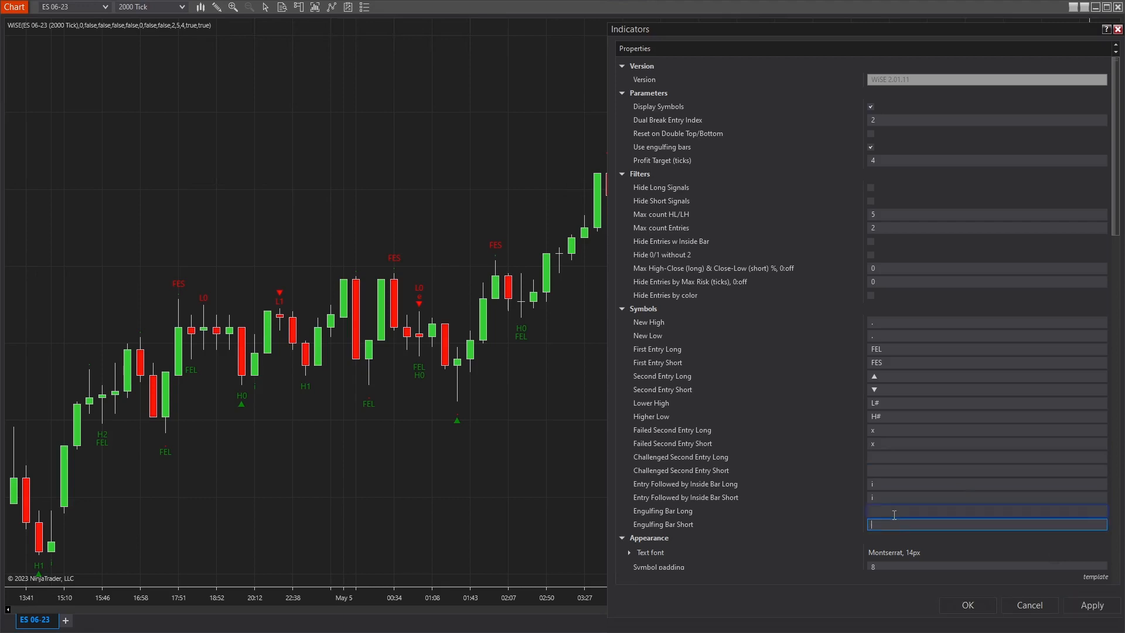
left_click(1089, 607)
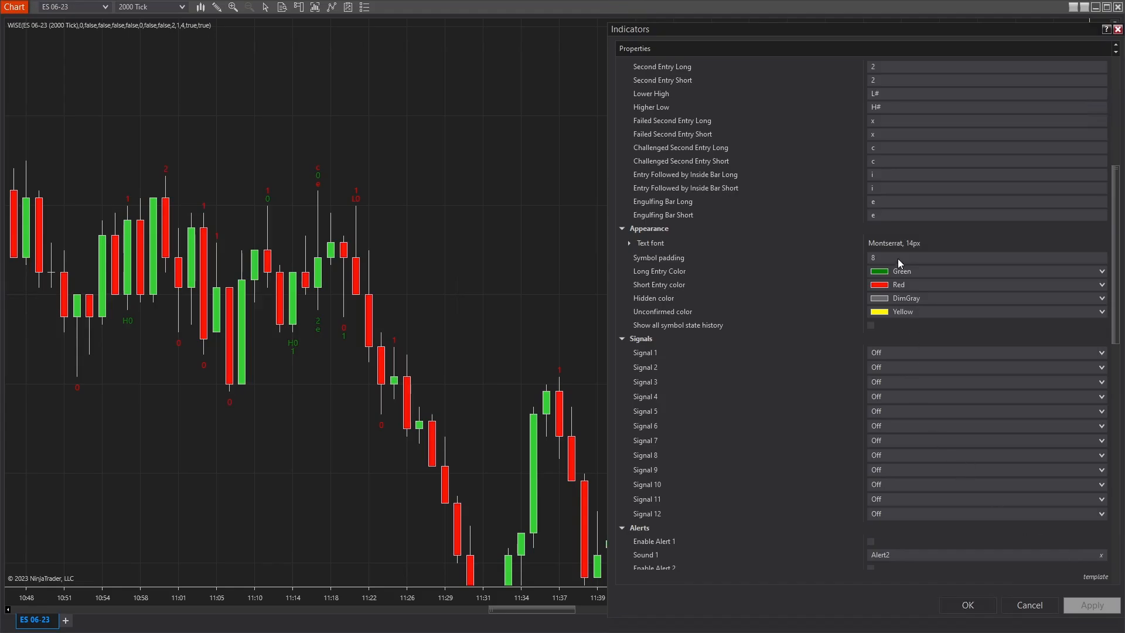
Set the WiSE symbol padding to 50 and apply it to the chart.
left_click(899, 259)
type("50")
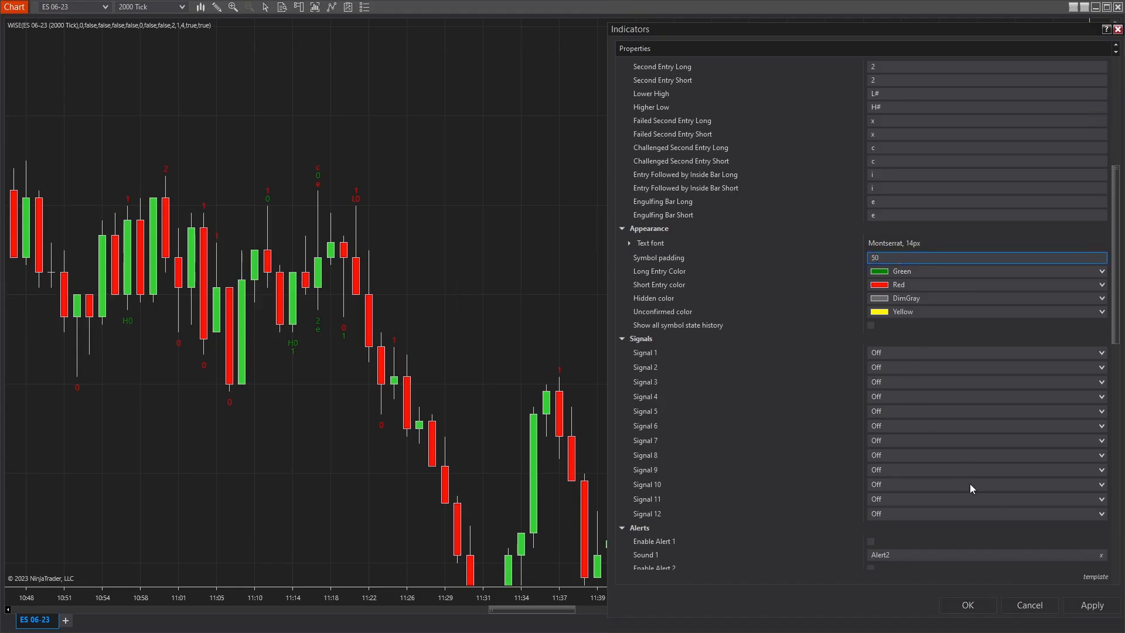
left_click(1092, 610)
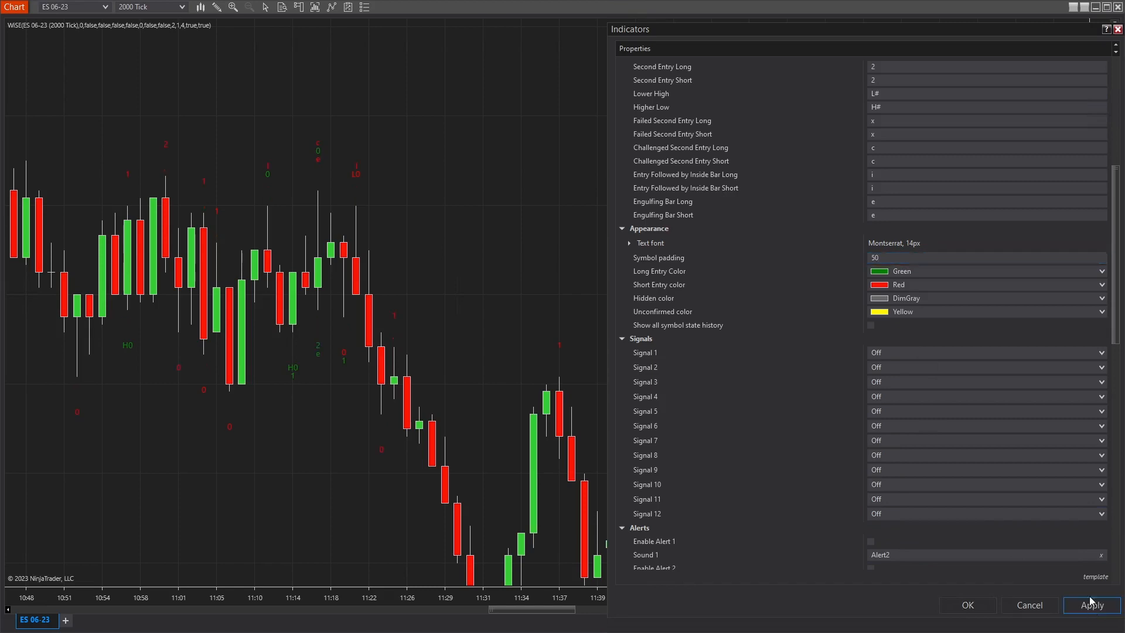
Set the Hidden color to Transparent and enable Show all symbol state history, applying each change to the chart.
left_click(987, 301)
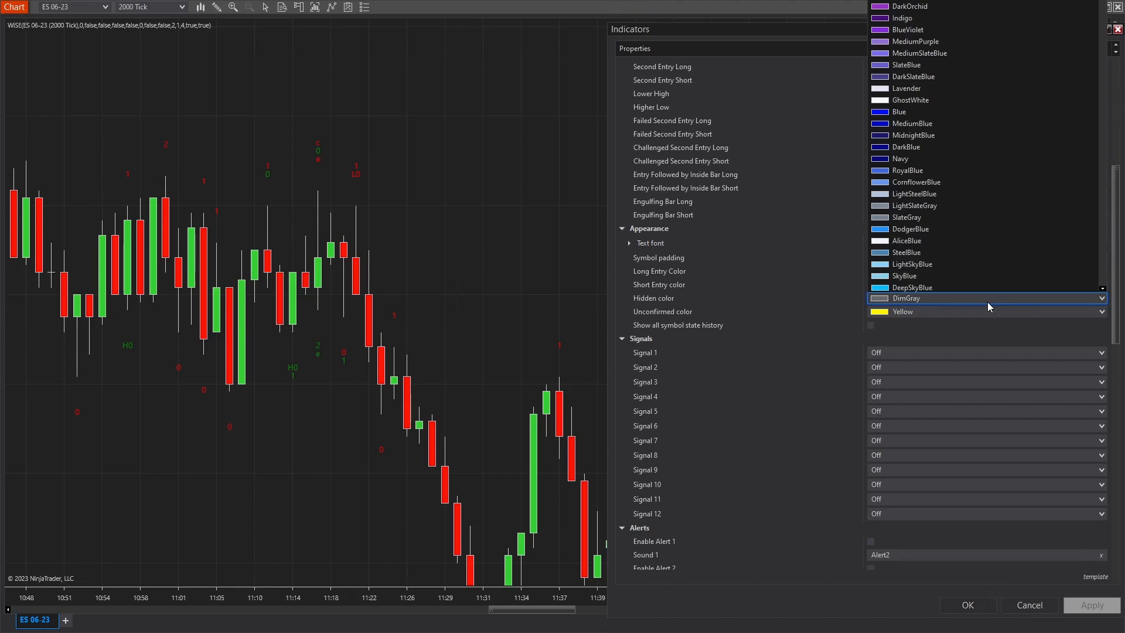
key("t")
key("Return")
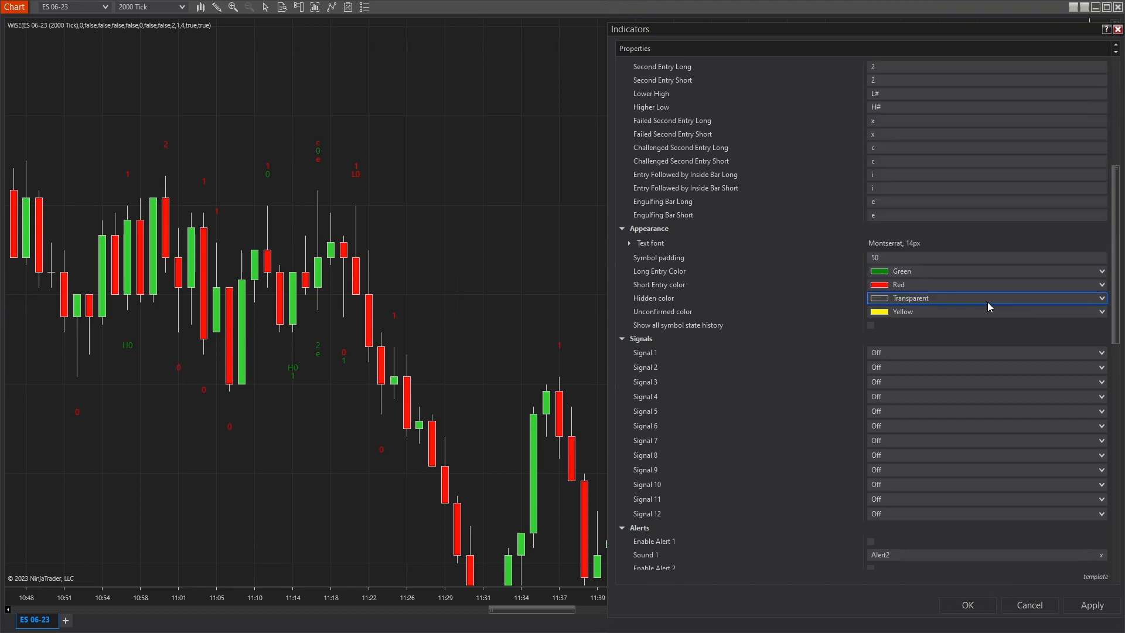
left_click(1098, 607)
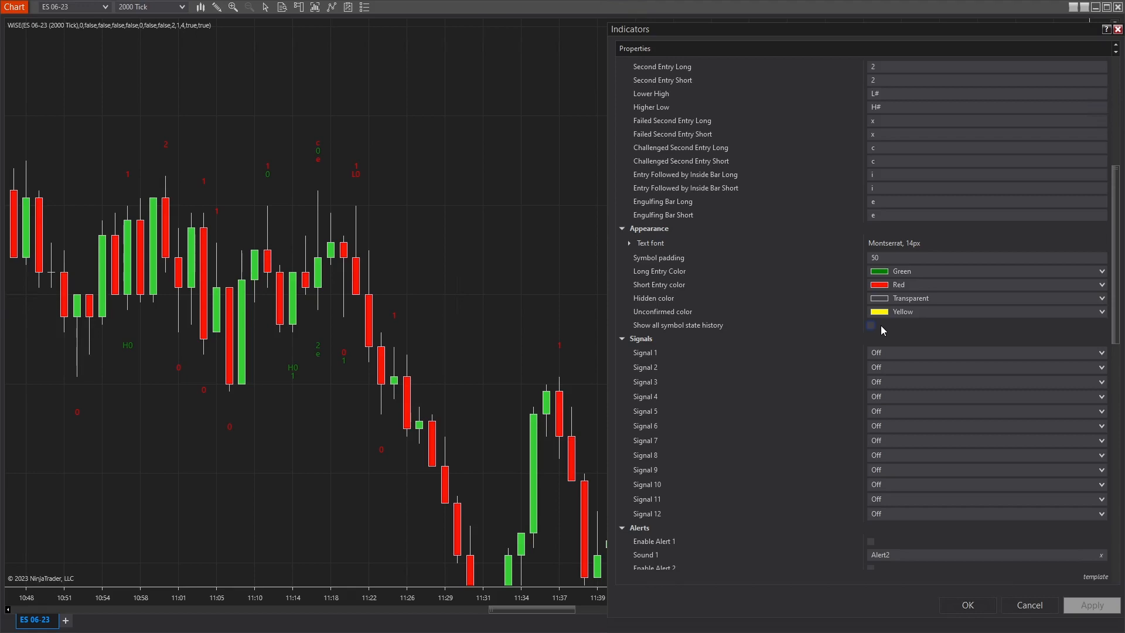
left_click(872, 326)
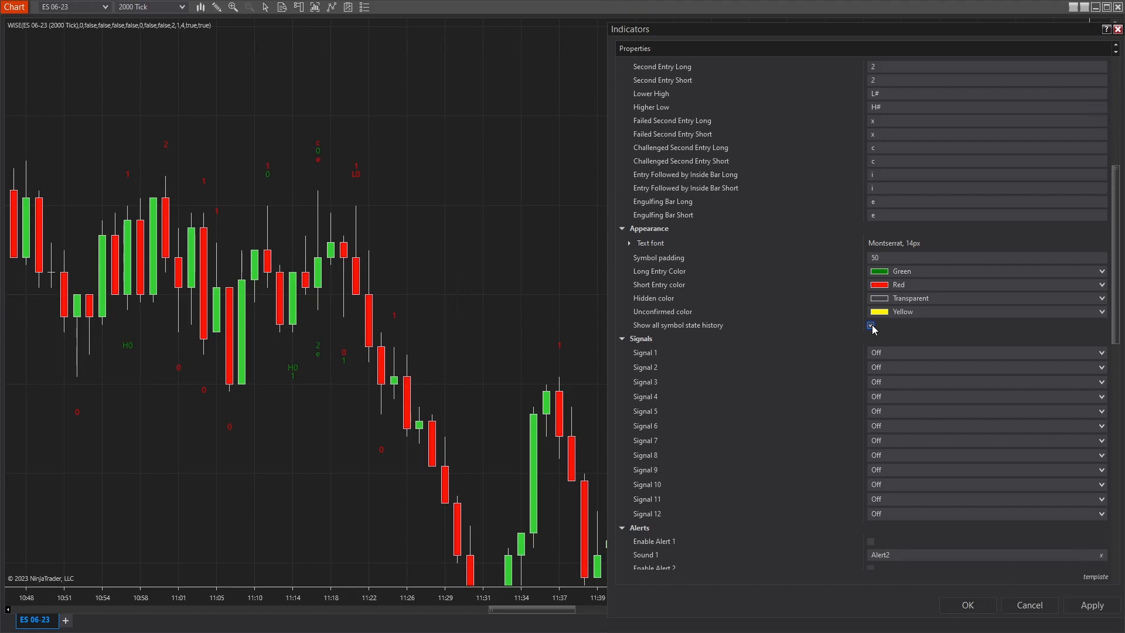
left_click(1089, 609)
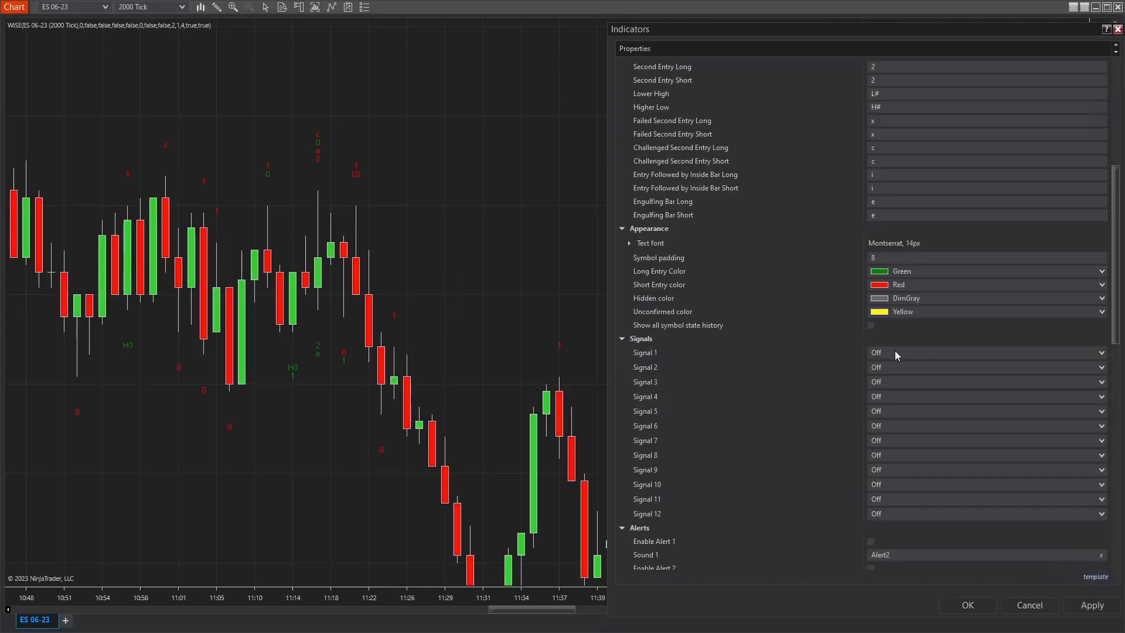
Assign NH, NL, SEL, SES, HL and LH to Signals 1 through 6 in that order.
left_click(895, 350)
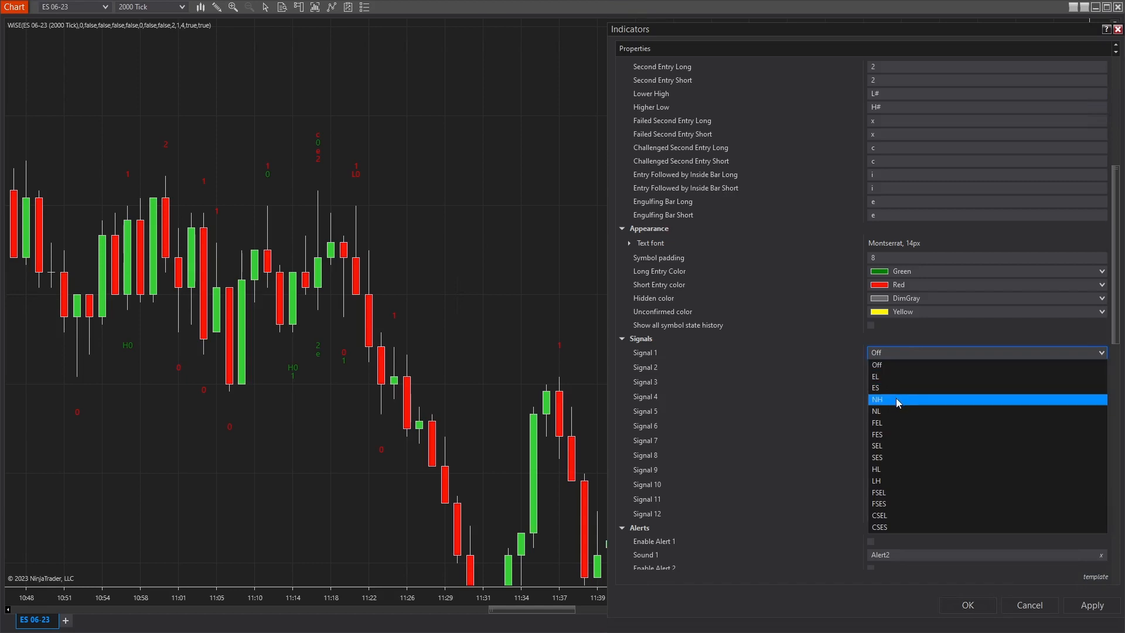
left_click(895, 398)
left_click(898, 368)
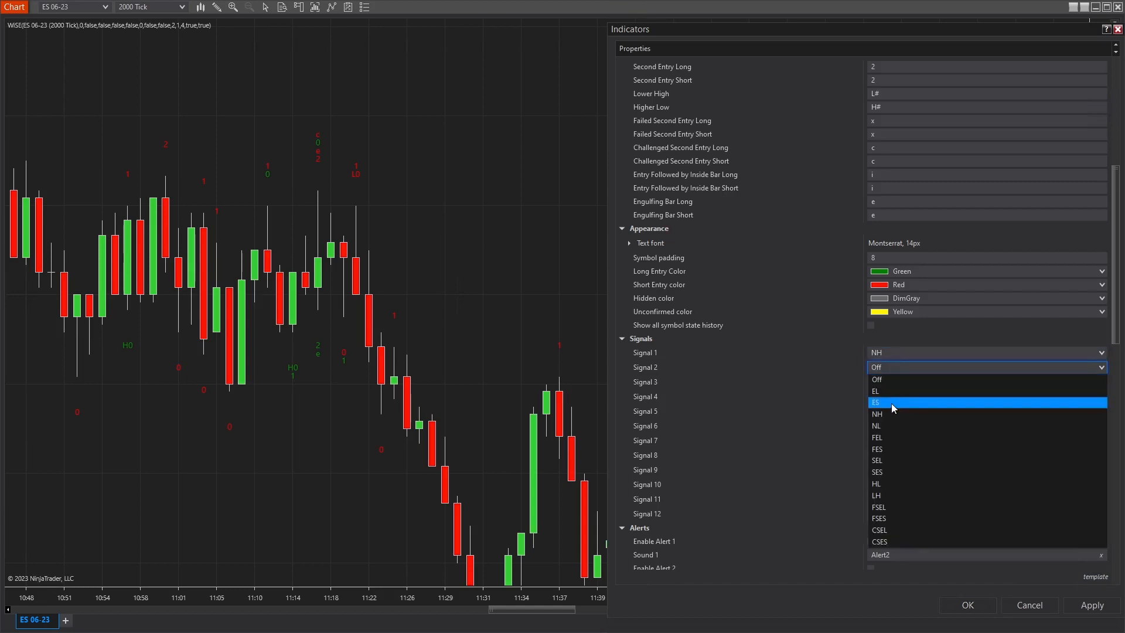
left_click(891, 424)
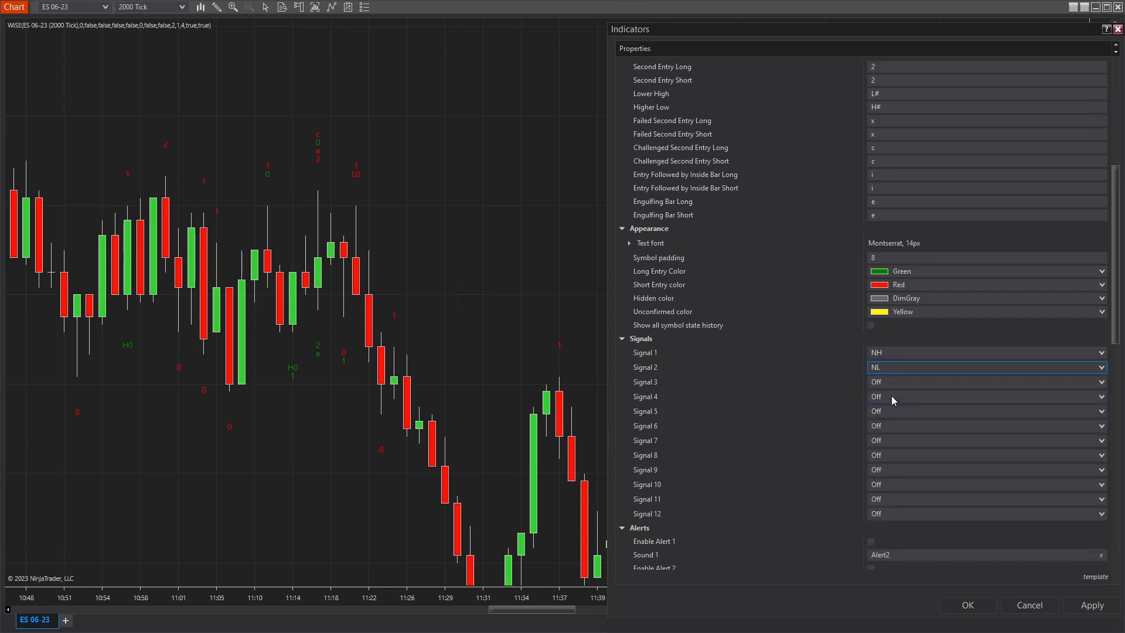
left_click(898, 379)
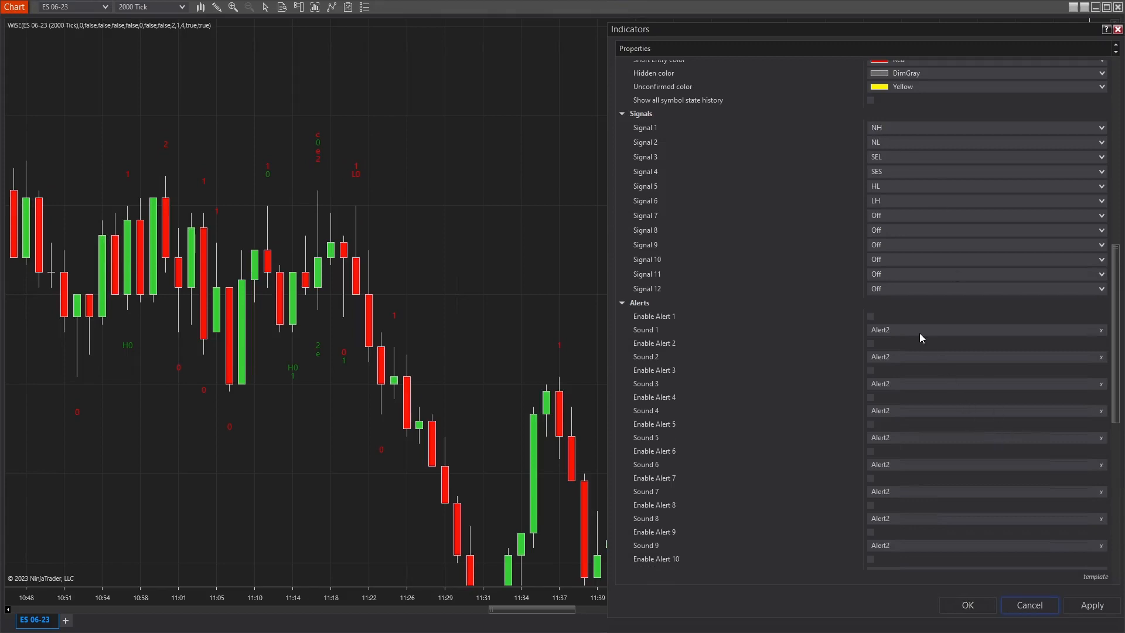
Set Sound 1 to NH.wav from the Documents > NinjaTrader 8 > templates > sounds folder.
left_click(916, 329)
left_click(916, 329)
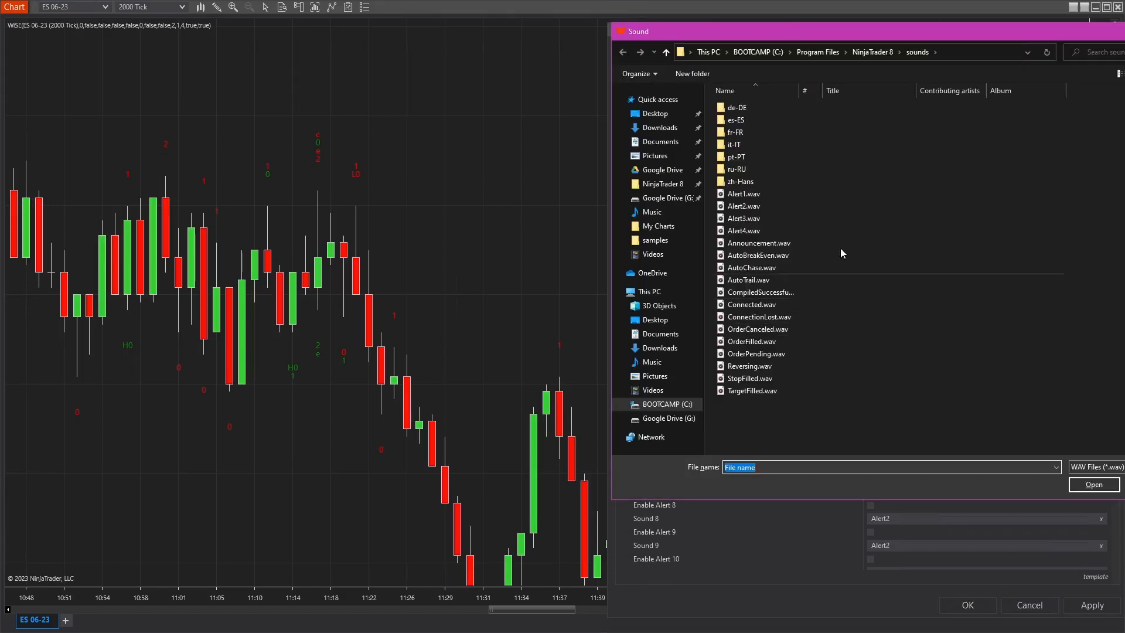
left_click(661, 143)
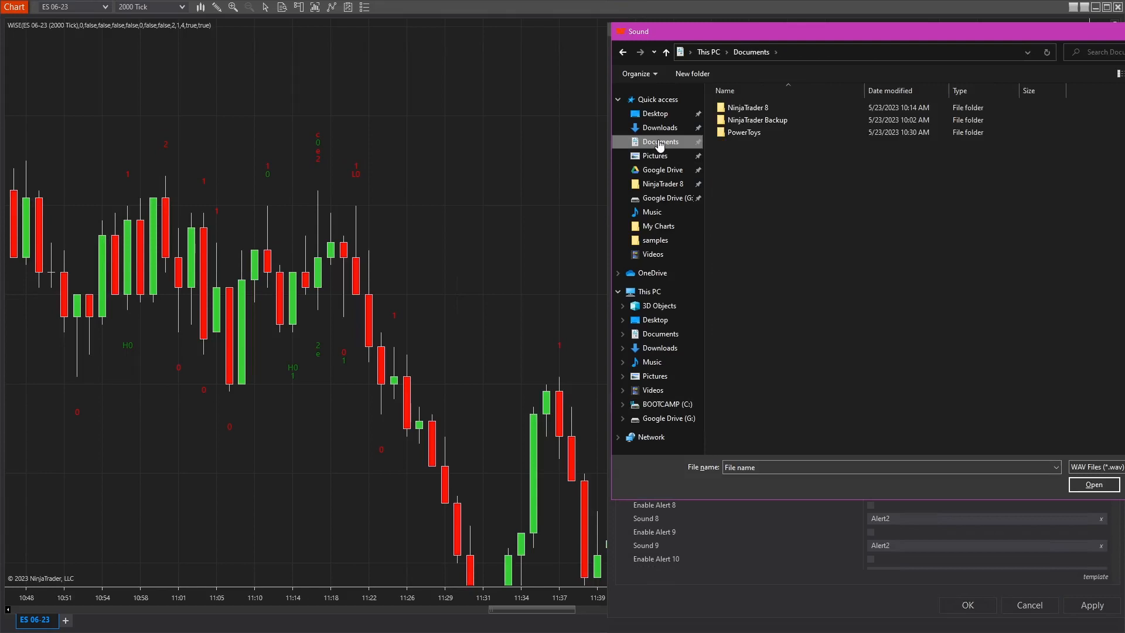
double_click(755, 108)
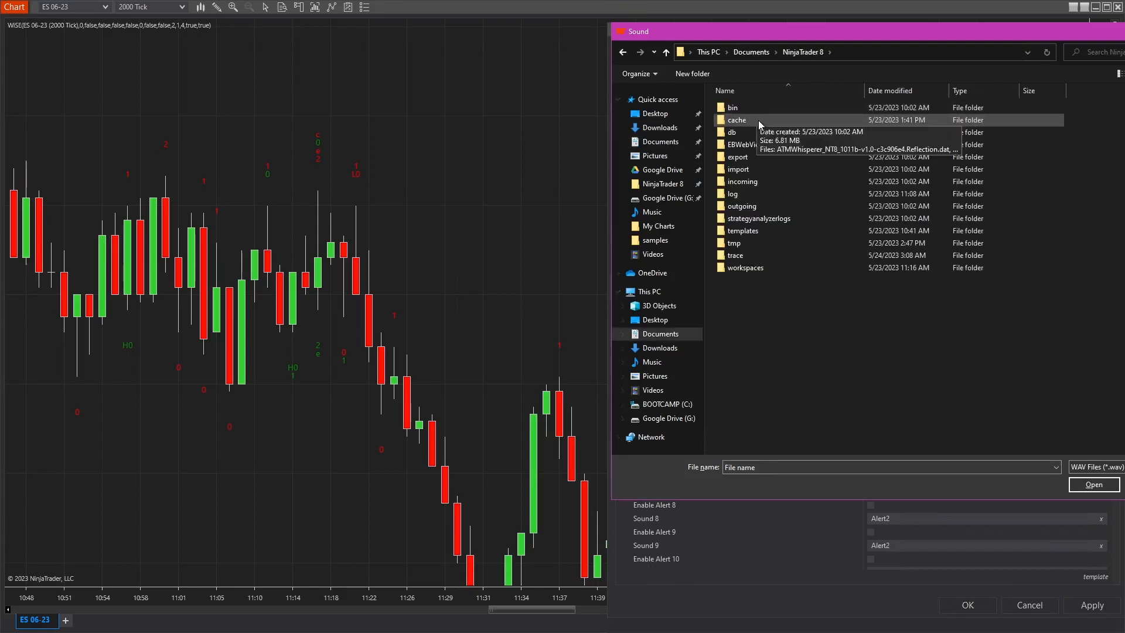
double_click(757, 231)
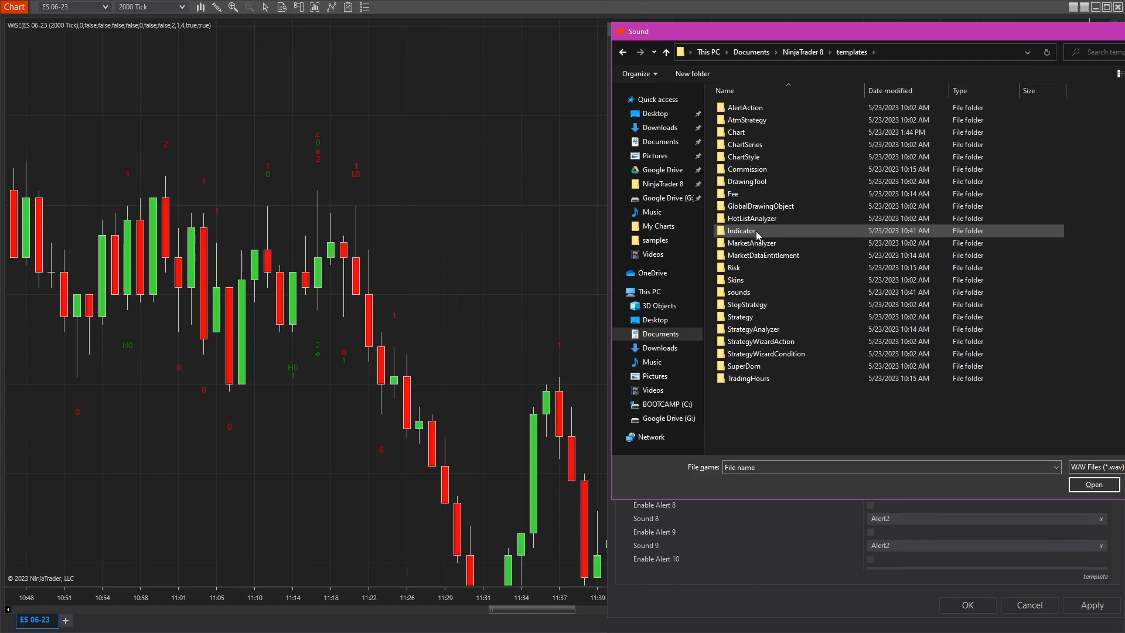
double_click(750, 296)
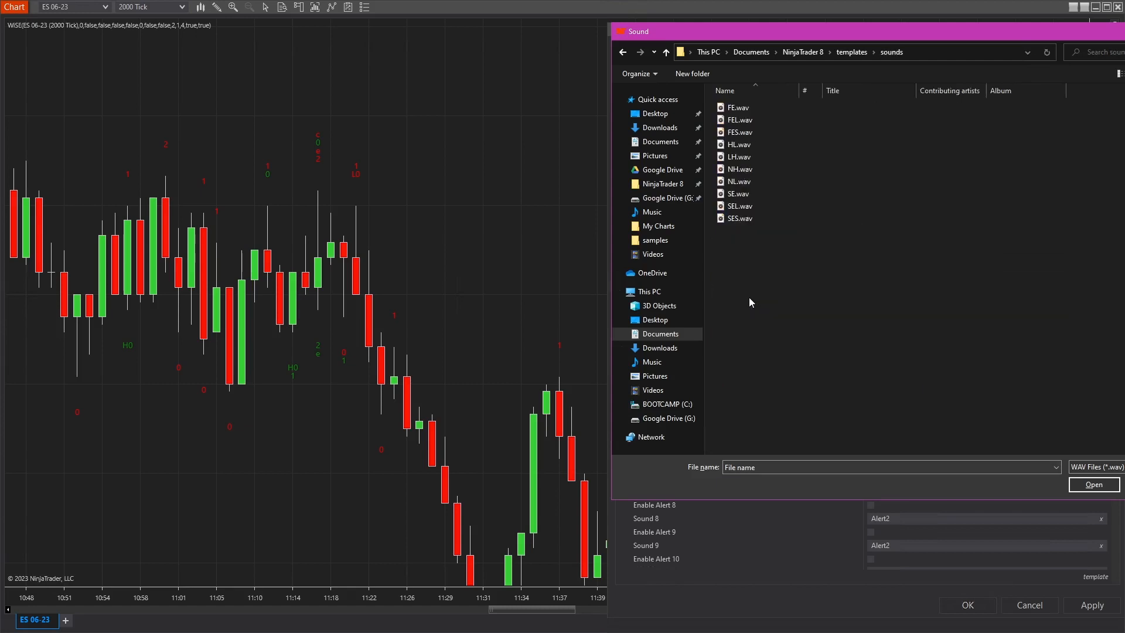
left_click(738, 172)
double_click(737, 172)
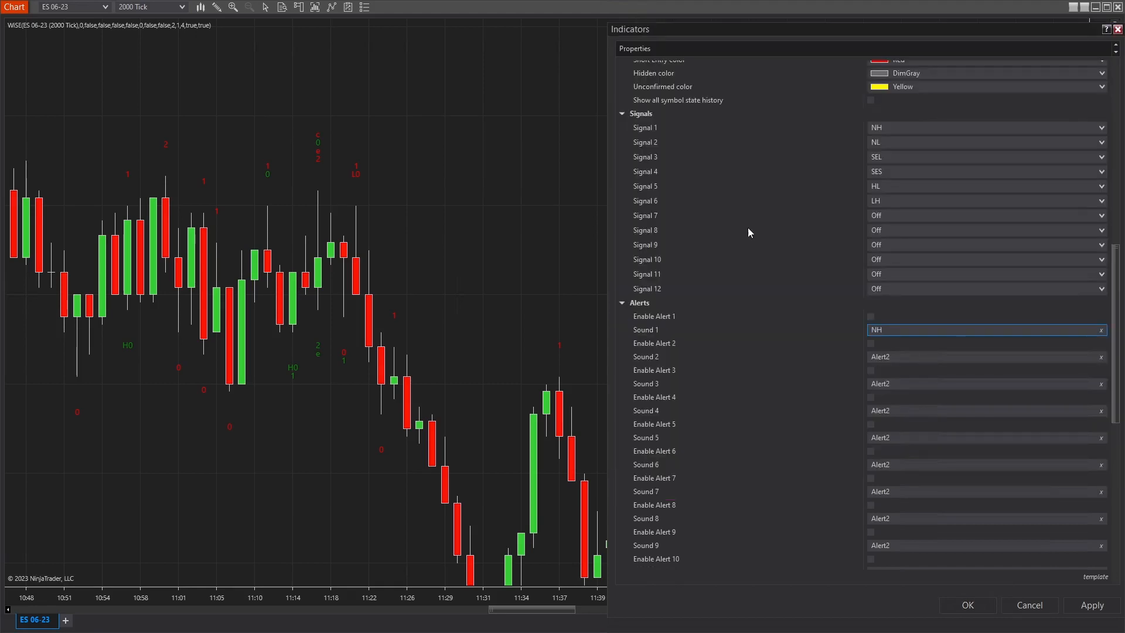
Enable Alert 1 and Alert 2, and choose NL.wav from the same sounds folder for Sound 2.
left_click(871, 317)
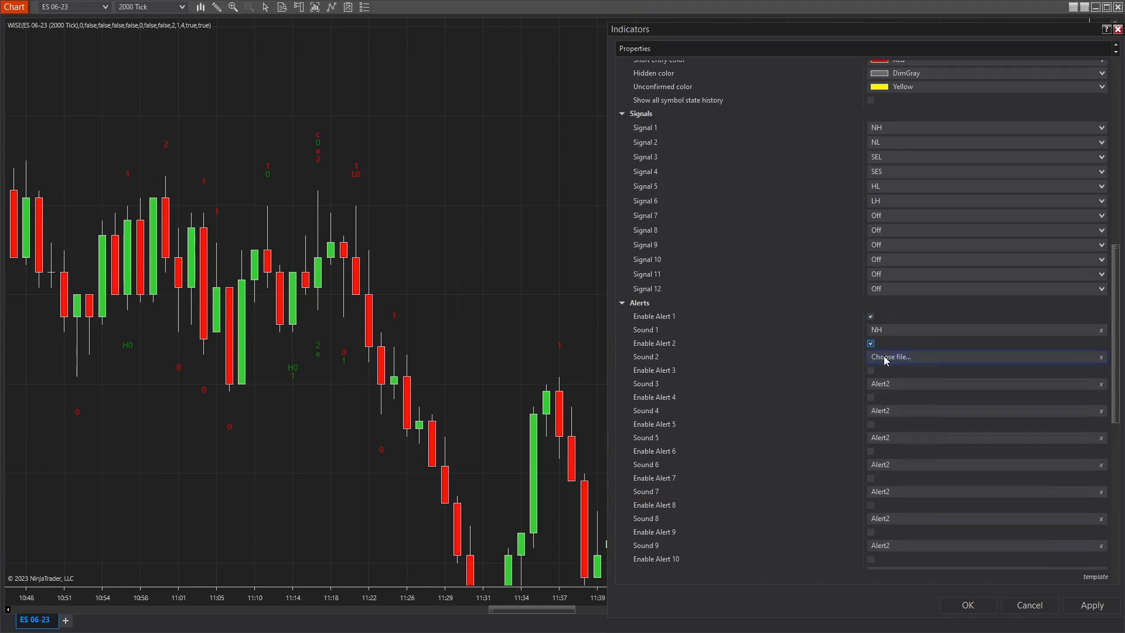
left_click(884, 357)
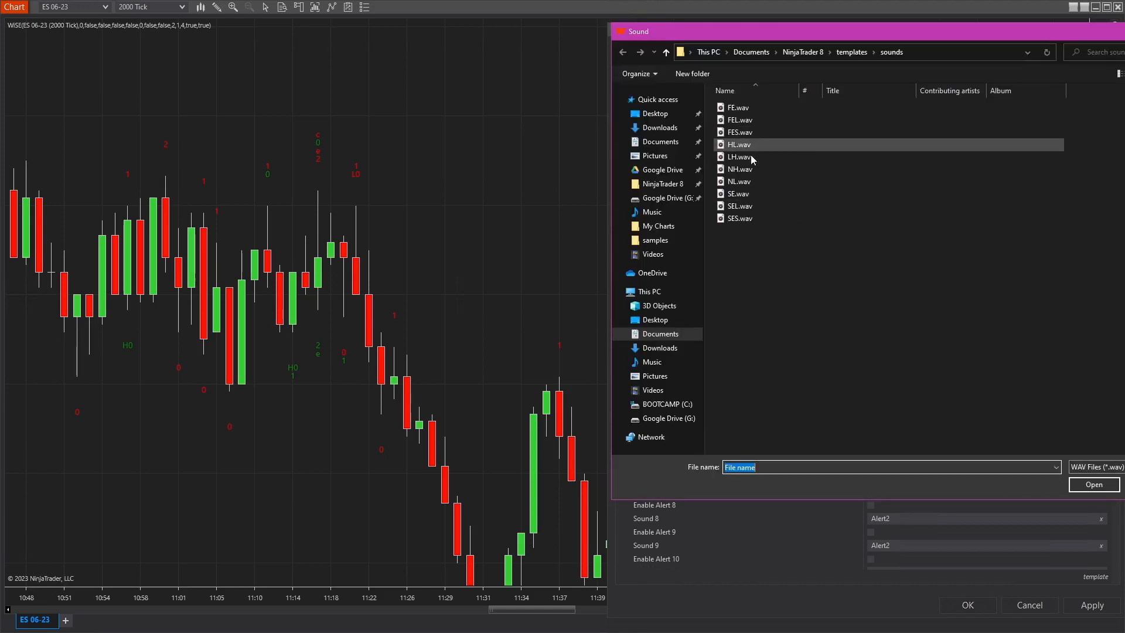
double_click(750, 181)
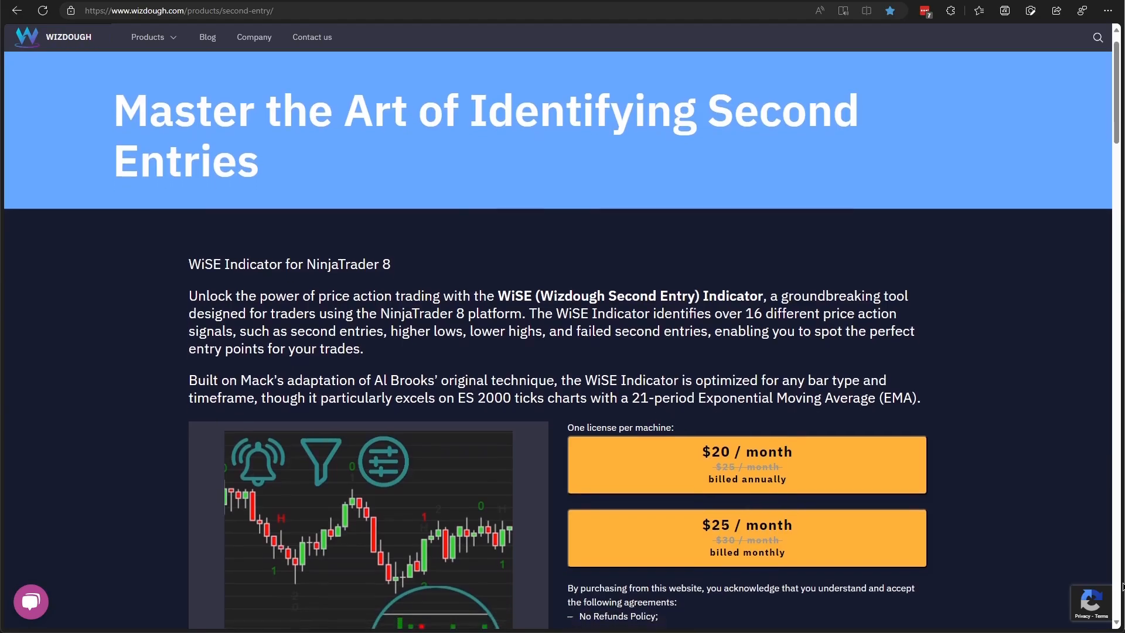
Switch to the browser and look through the WiSE product page's pricing, download, documentation and key features sections.
scroll(1122, 587, "down", 2)
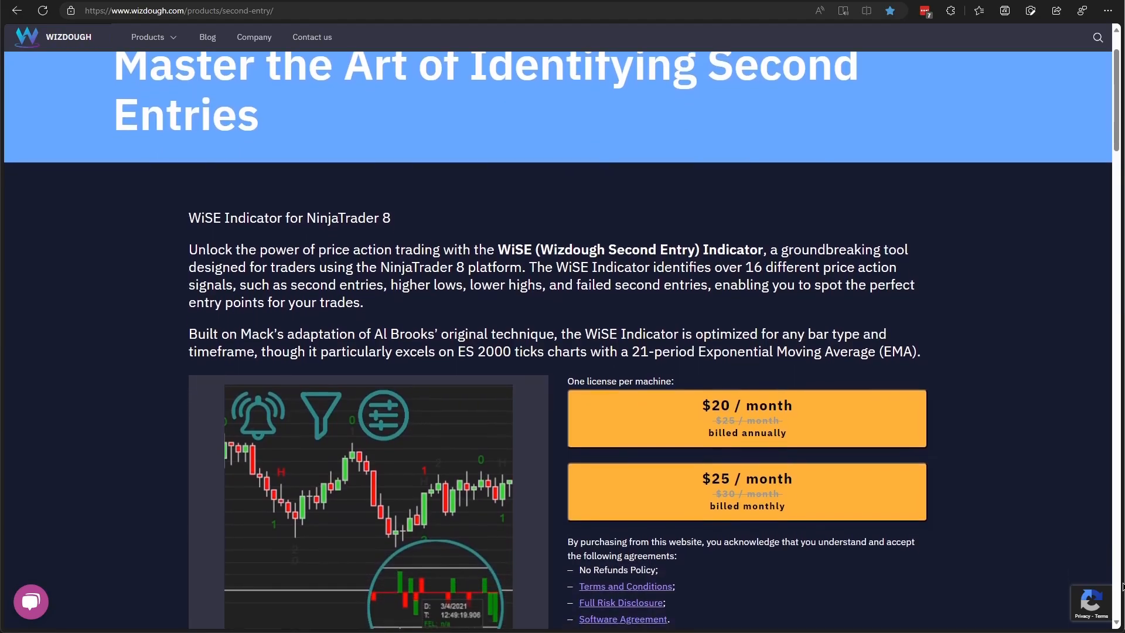
scroll(1122, 587, "down", 2)
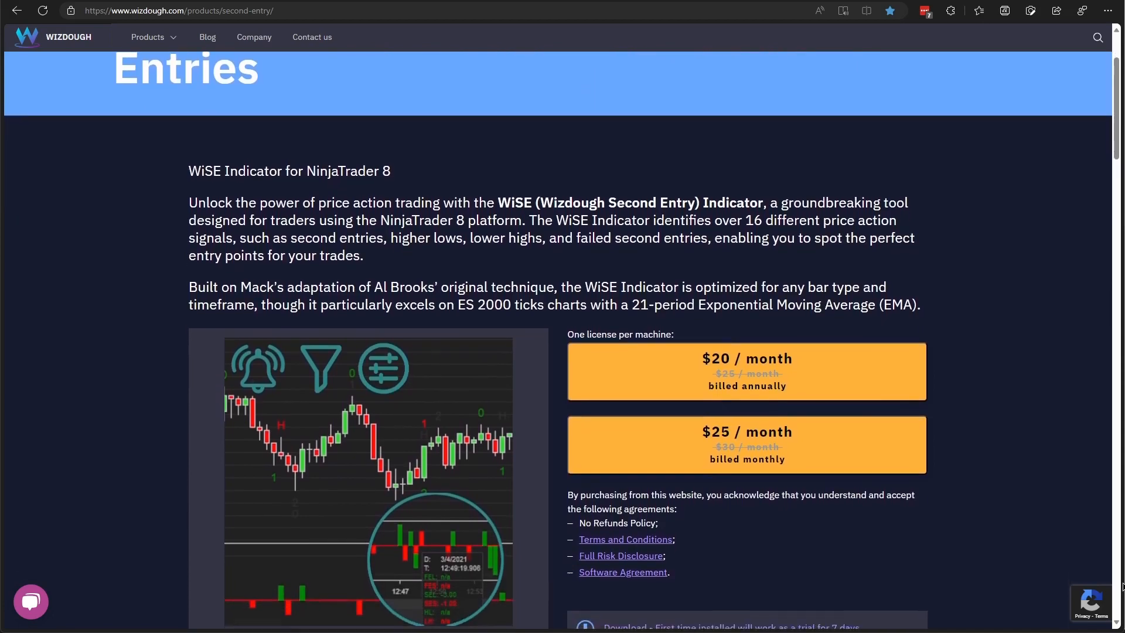
scroll(1123, 587, "down", 2)
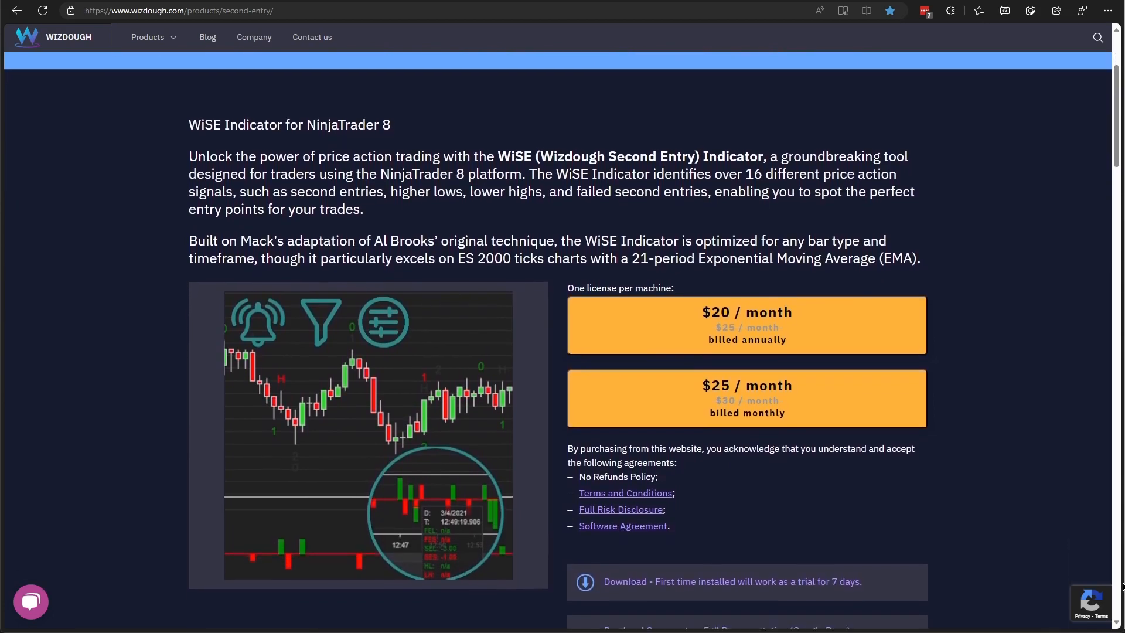
scroll(1123, 586, "down", 2)
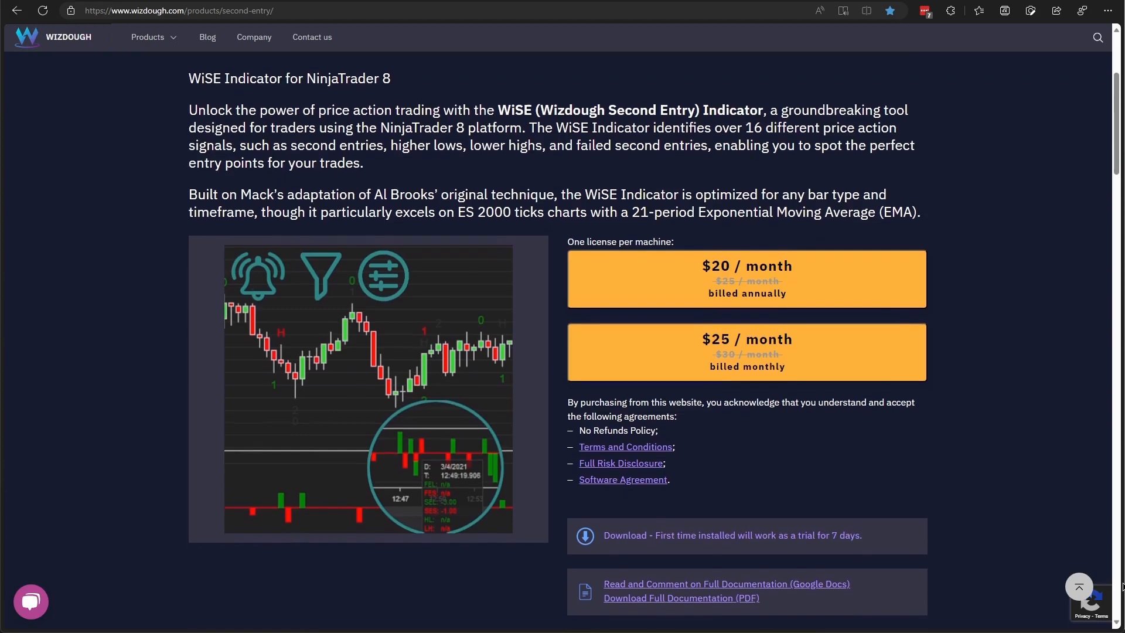
scroll(1122, 586, "down", 2)
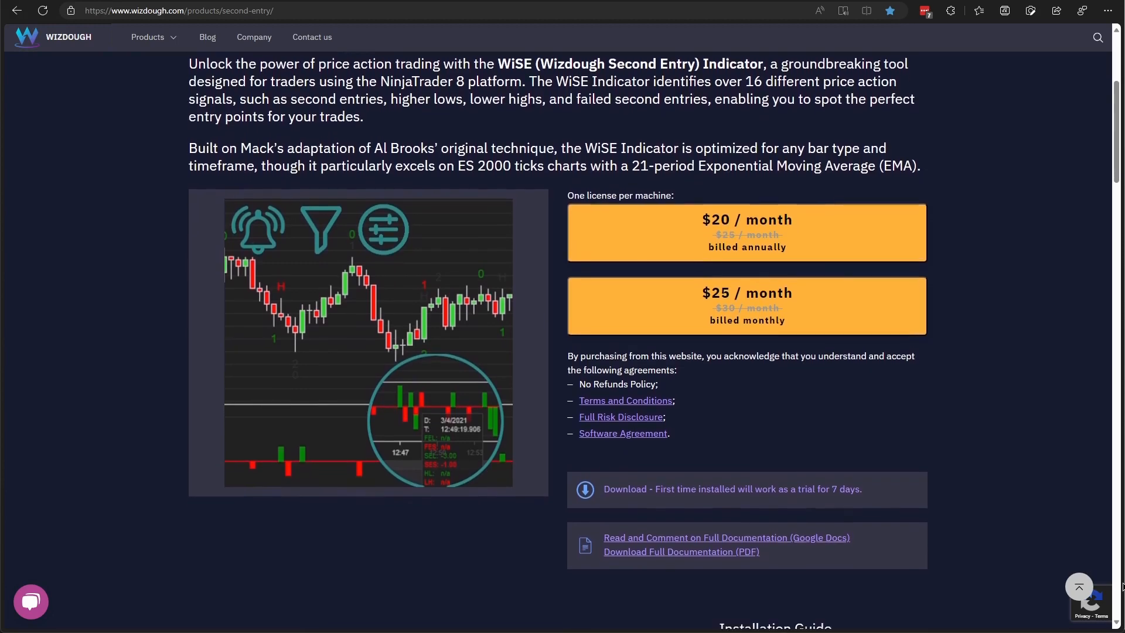
scroll(1123, 586, "down", 2)
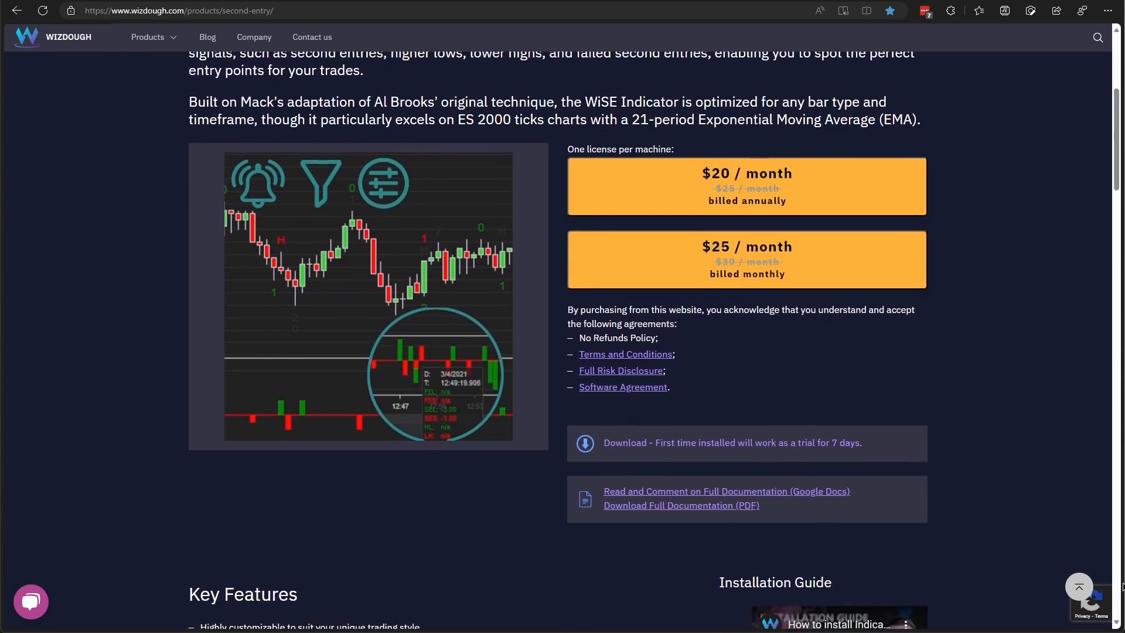
scroll(1122, 587, "down", 2)
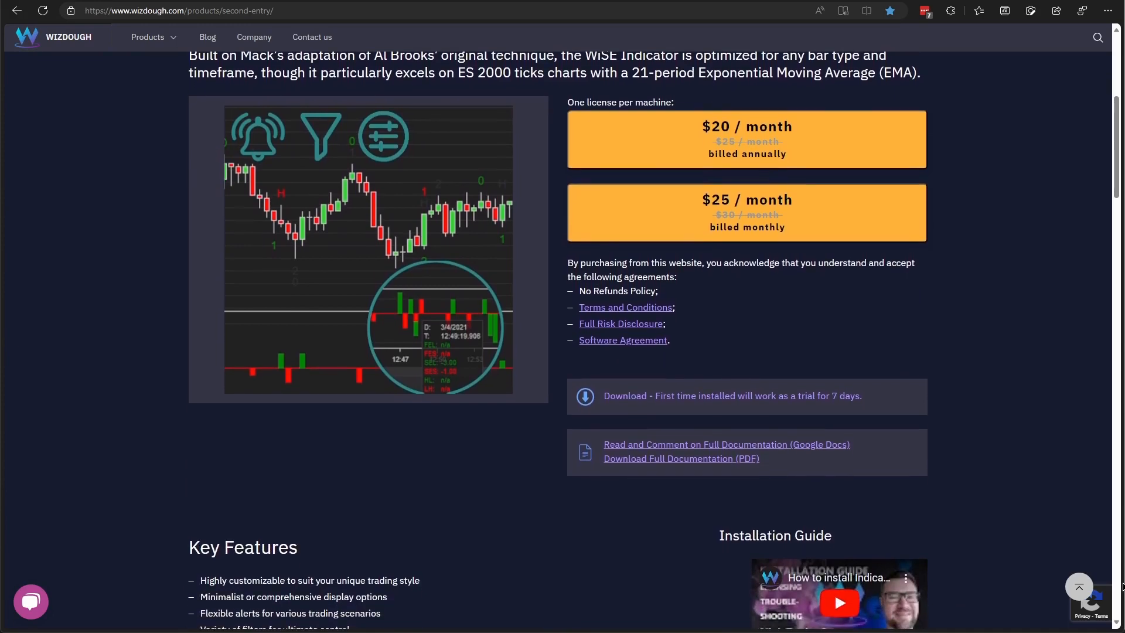
scroll(1122, 587, "down", 2)
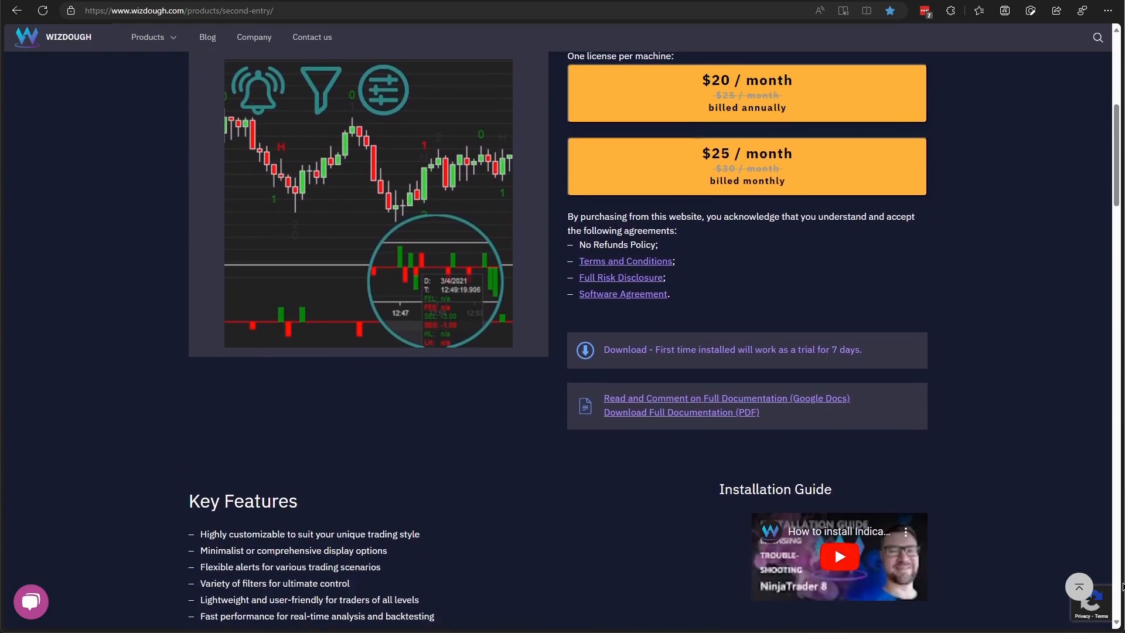
scroll(1123, 587, "down", 2)
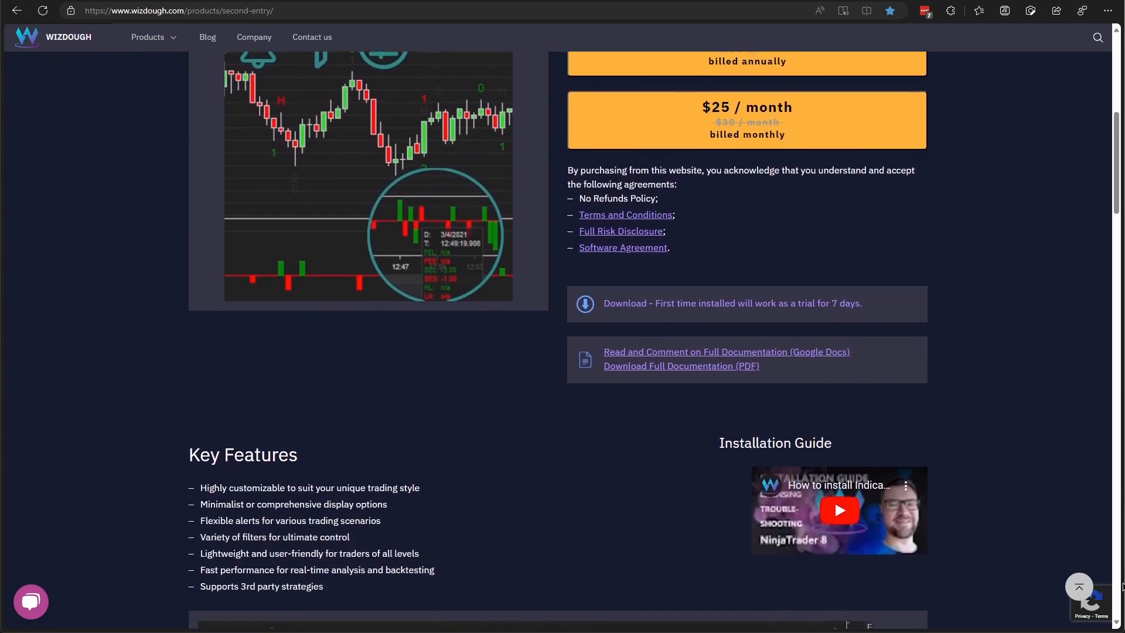
scroll(1123, 587, "down", 2)
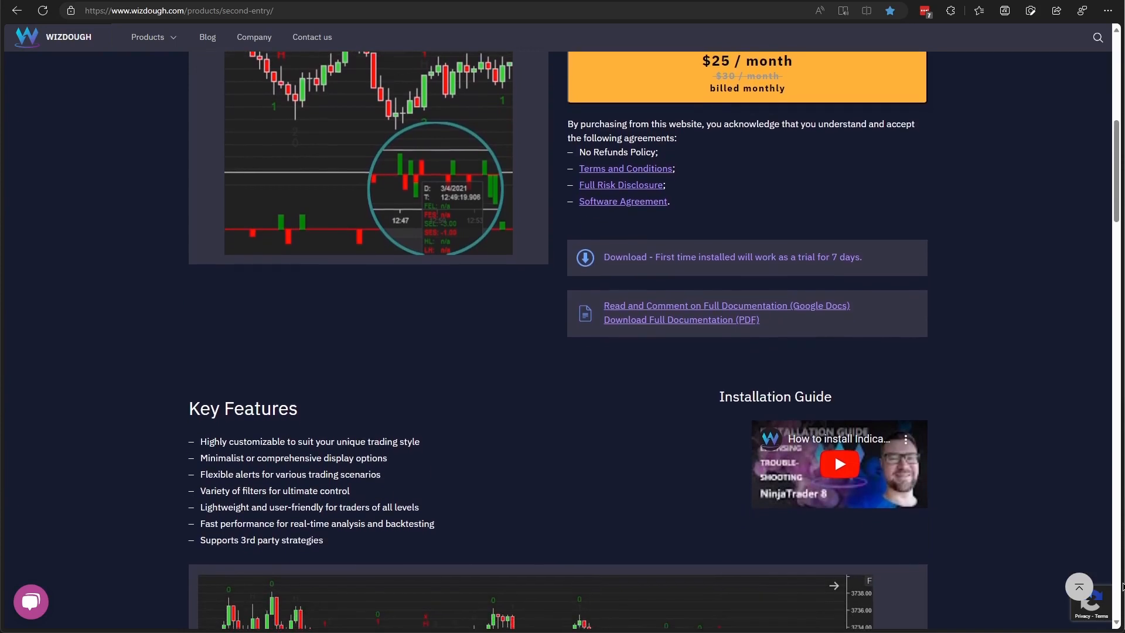
scroll(1123, 586, "down", 2)
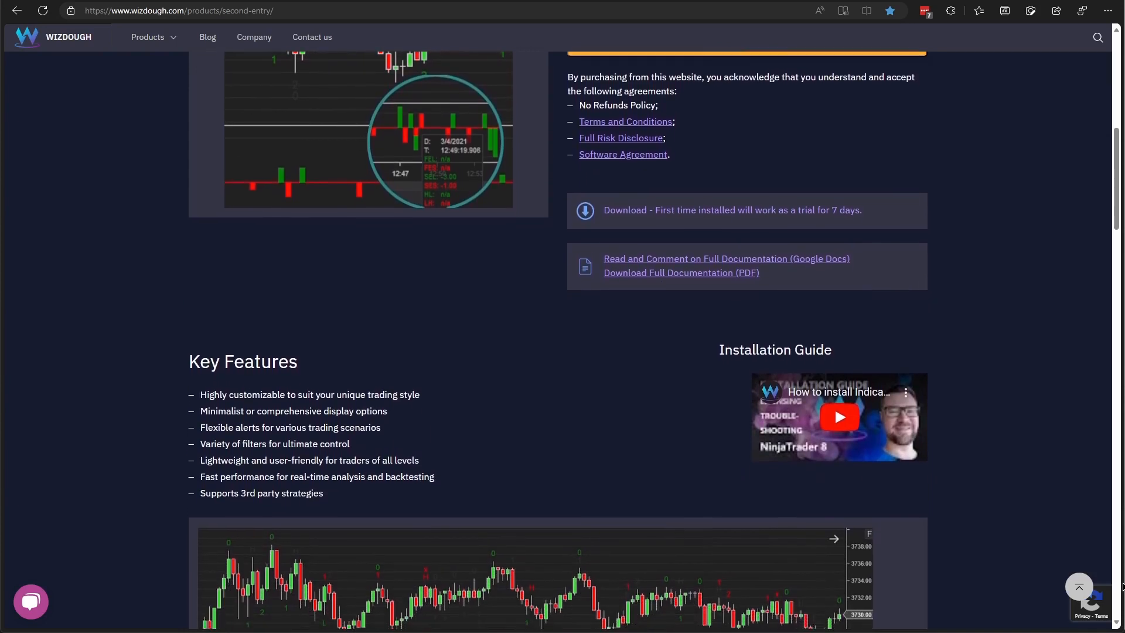
scroll(1122, 586, "down", 2)
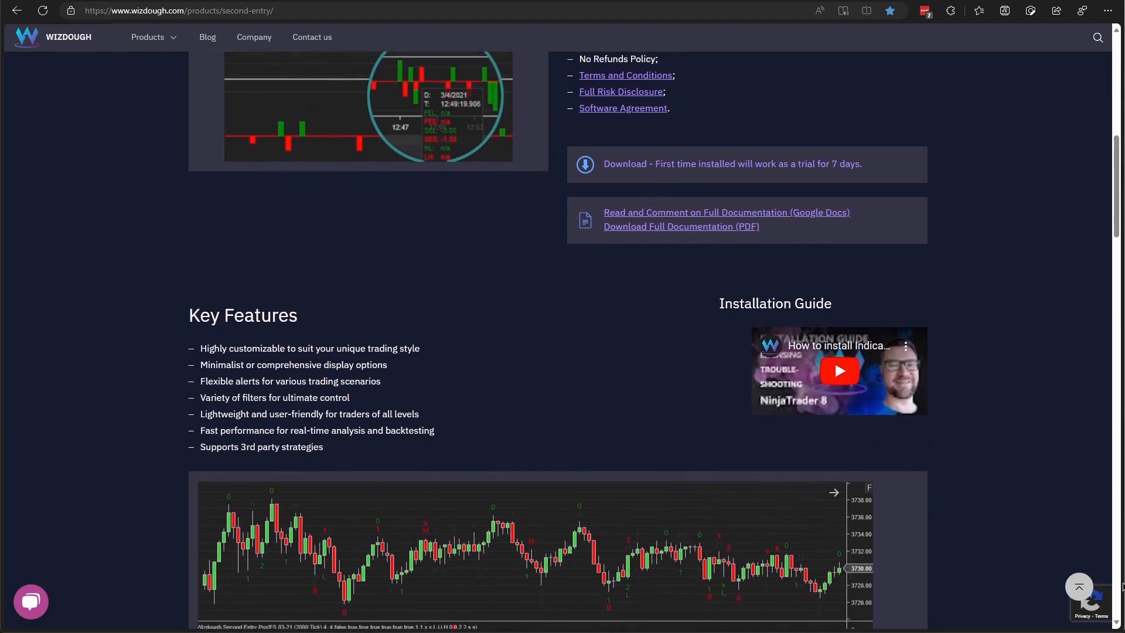
scroll(1123, 587, "down", 2)
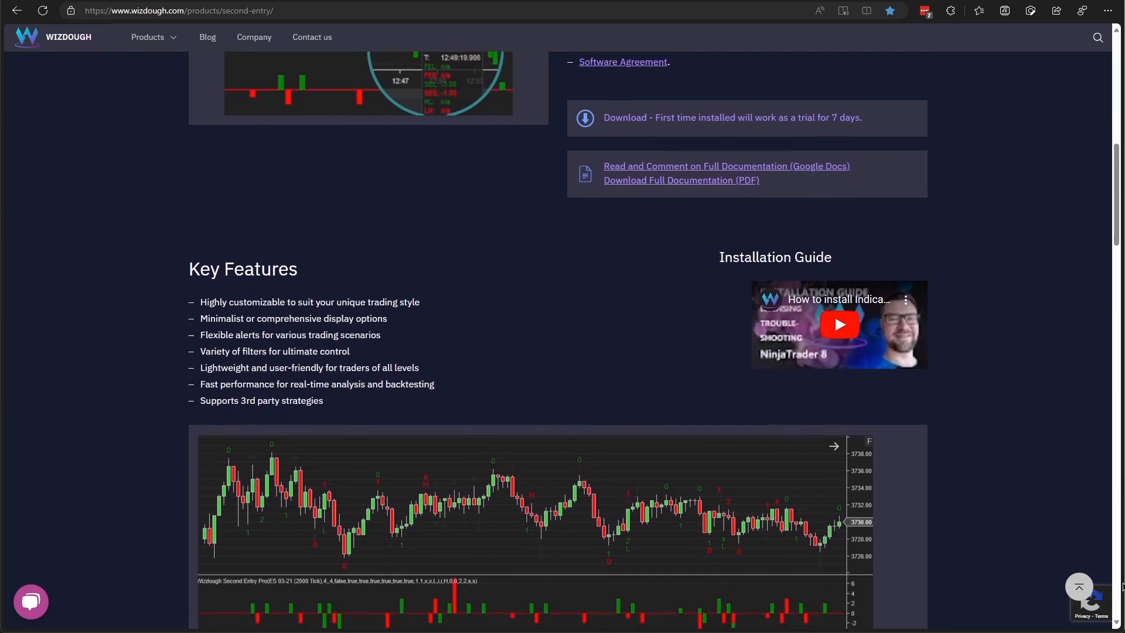